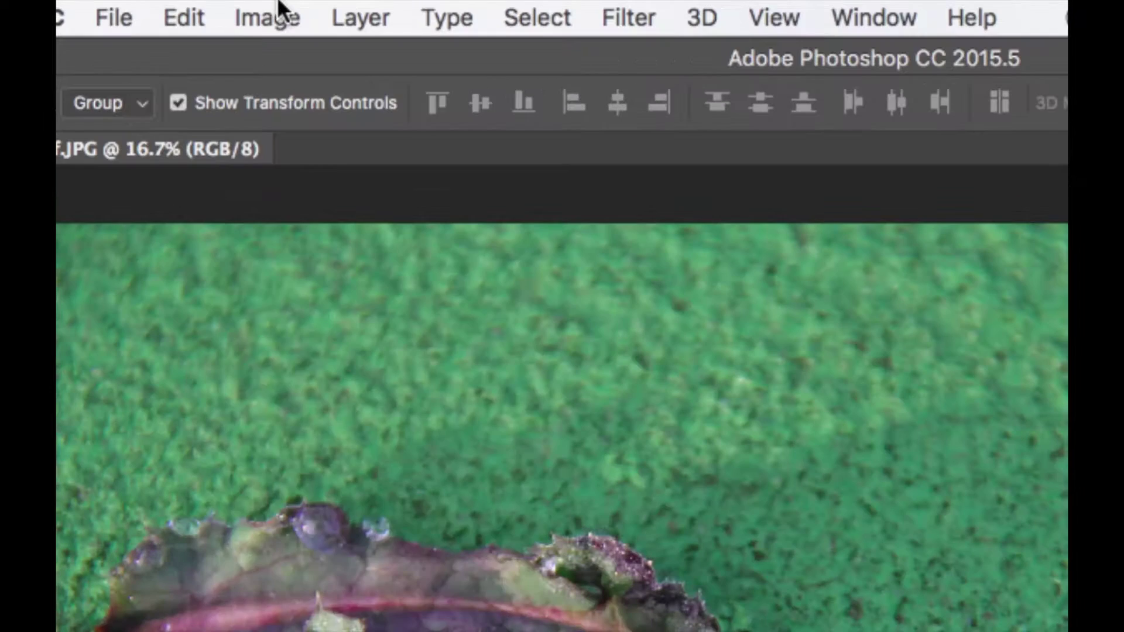
Apply a Brightness/Contrast adjustment with brightness 150 directly to the Background layer, and undo it.
{"action": "left_click", "coordinate": [279, 7]}
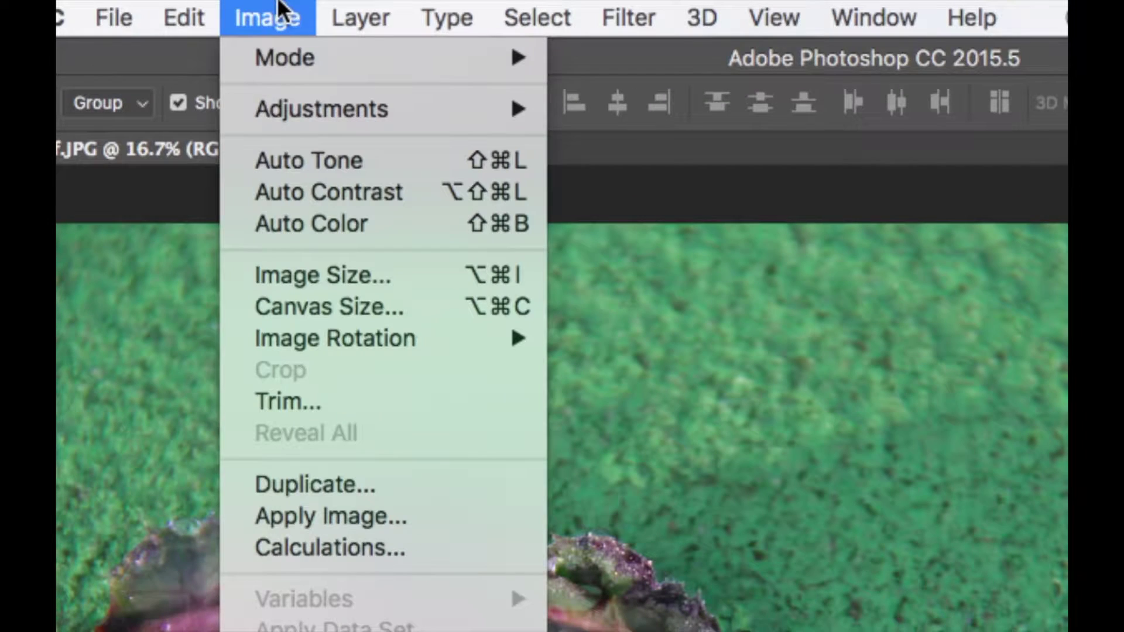
{"action": "mouse_move", "coordinate": [325, 114]}
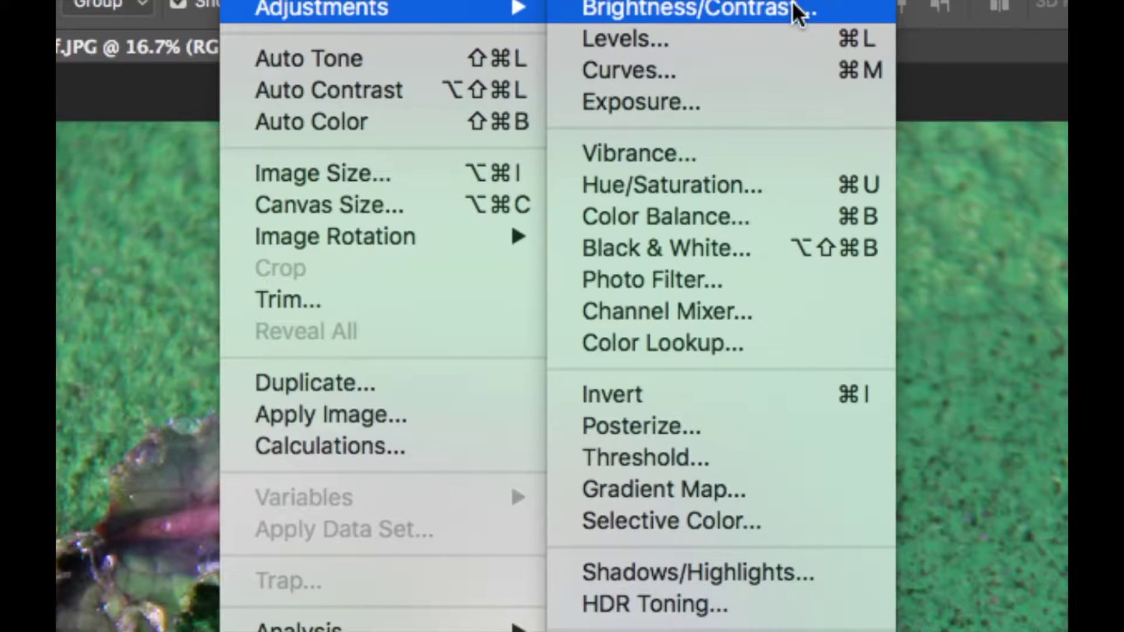
{"action": "left_click", "coordinate": [797, 10]}
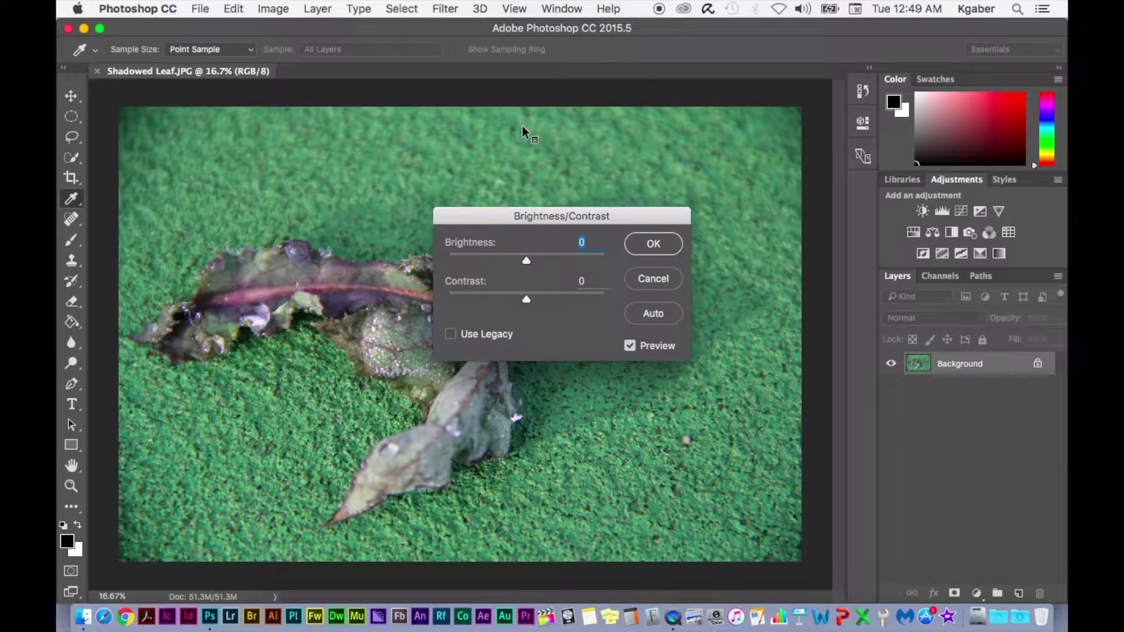
{"action": "left_click_drag", "start_coordinate": [526, 261], "coordinate": [646, 261]}
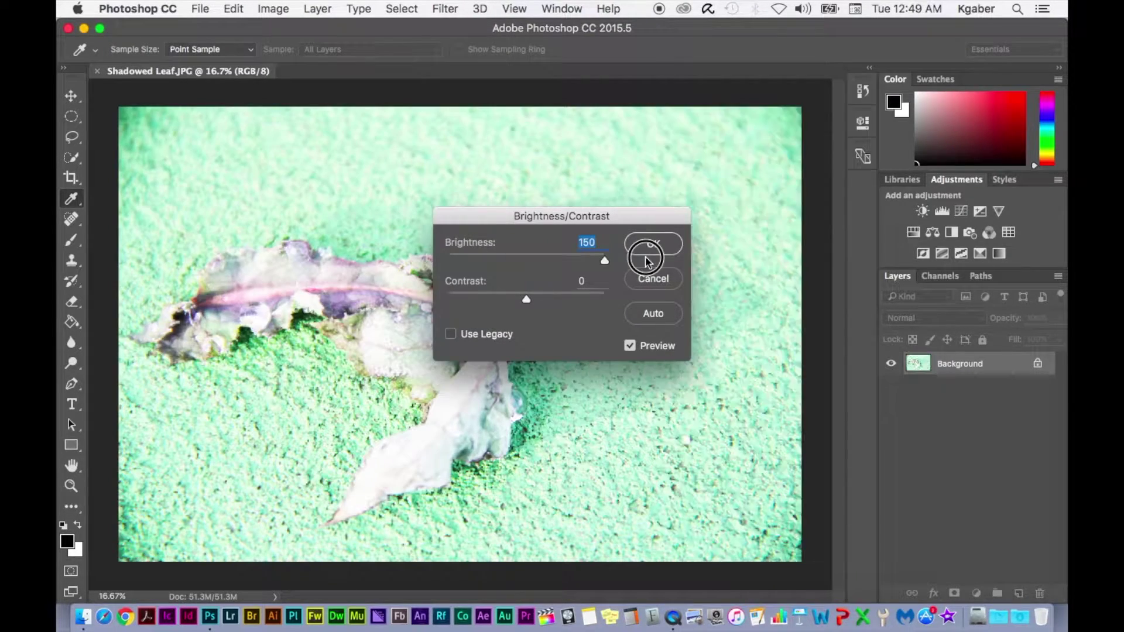
{"action": "left_click", "coordinate": [650, 249]}
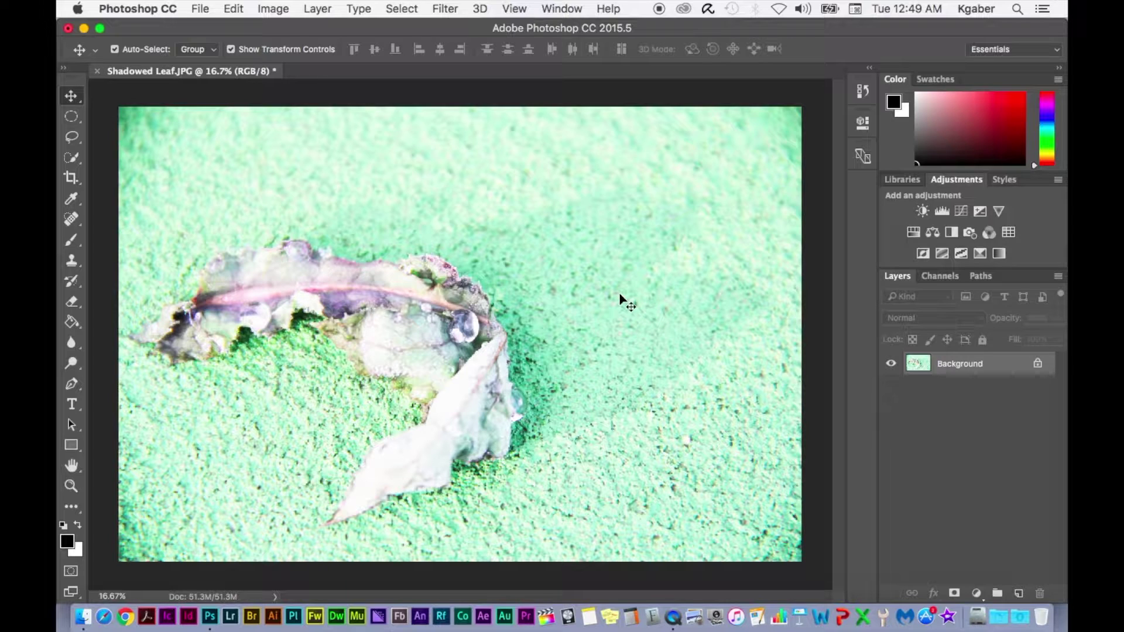
{"action": "key", "text": "super+z"}
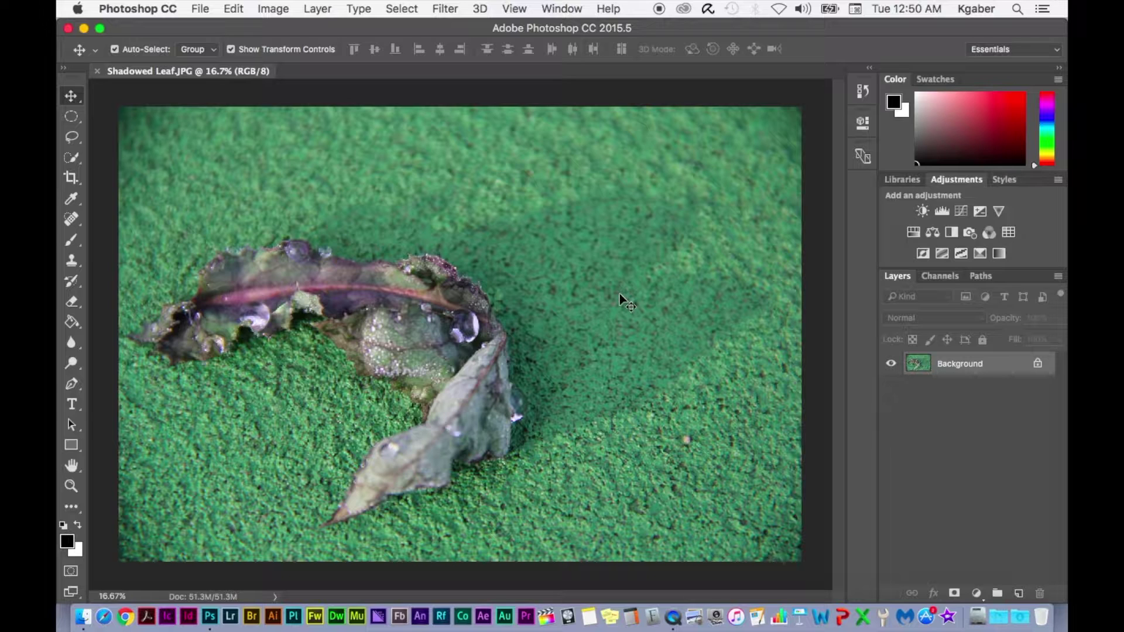
Detach the Adjustments panel from its group and float it over the photo.
{"action": "left_click", "coordinate": [562, 5]}
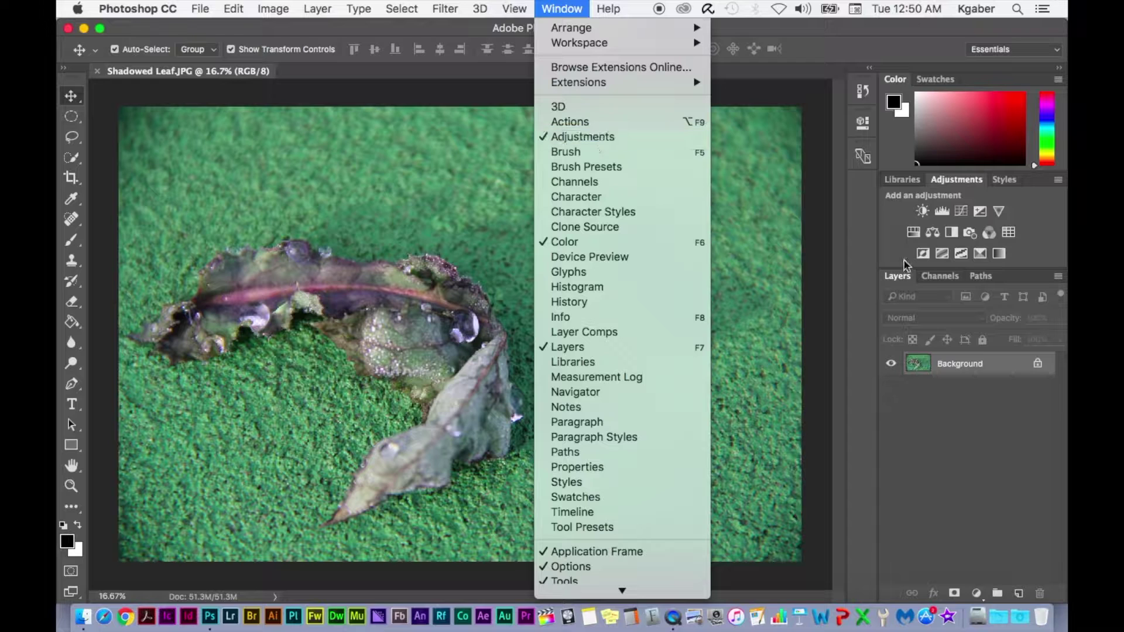
{"action": "left_click", "coordinate": [960, 181]}
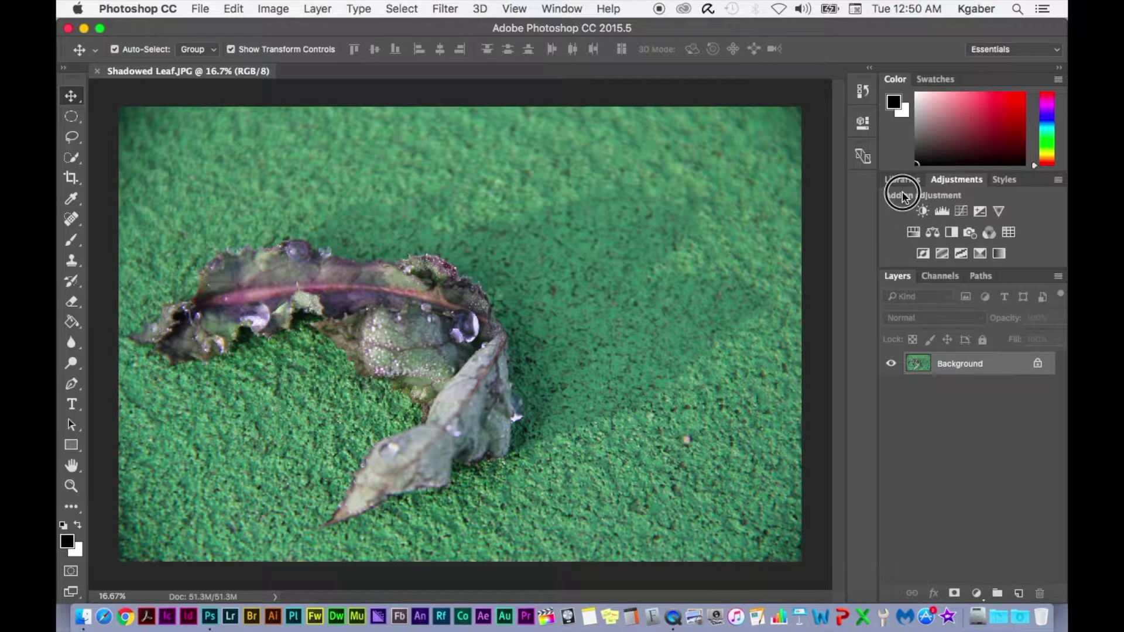
{"action": "left_click_drag", "start_coordinate": [961, 179], "coordinate": [627, 180]}
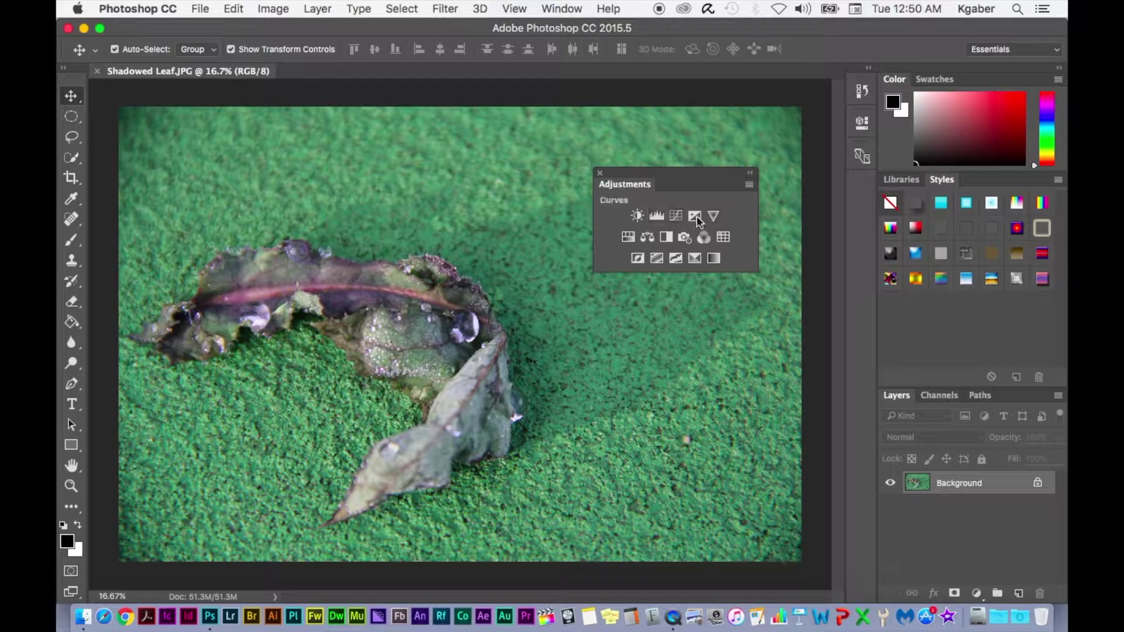
{"action": "left_click", "coordinate": [273, 8]}
{"action": "left_click", "coordinate": [290, 53]}
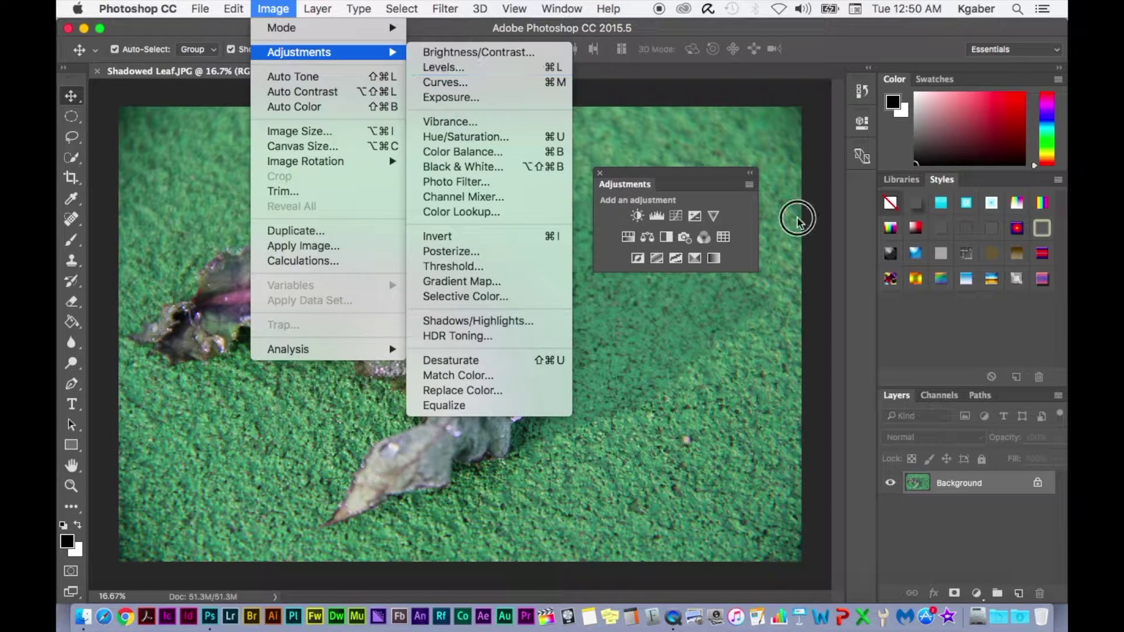
{"action": "left_click", "coordinate": [690, 186]}
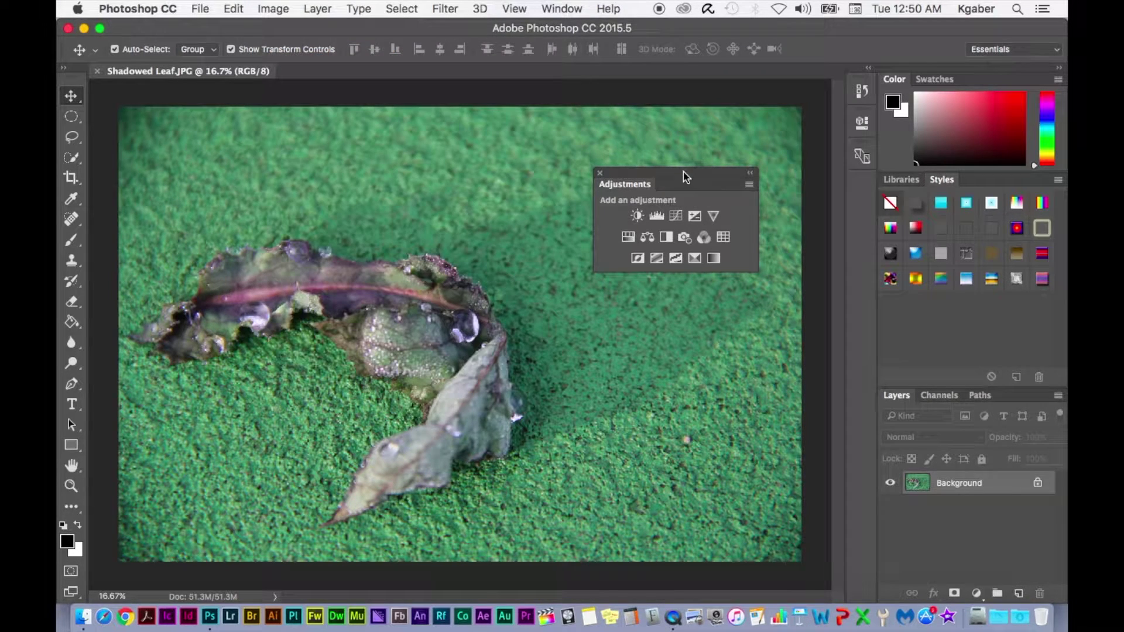
Add a Brightness/Contrast adjustment layer with brightness 89, and deselect the layer.
{"action": "left_click", "coordinate": [637, 216]}
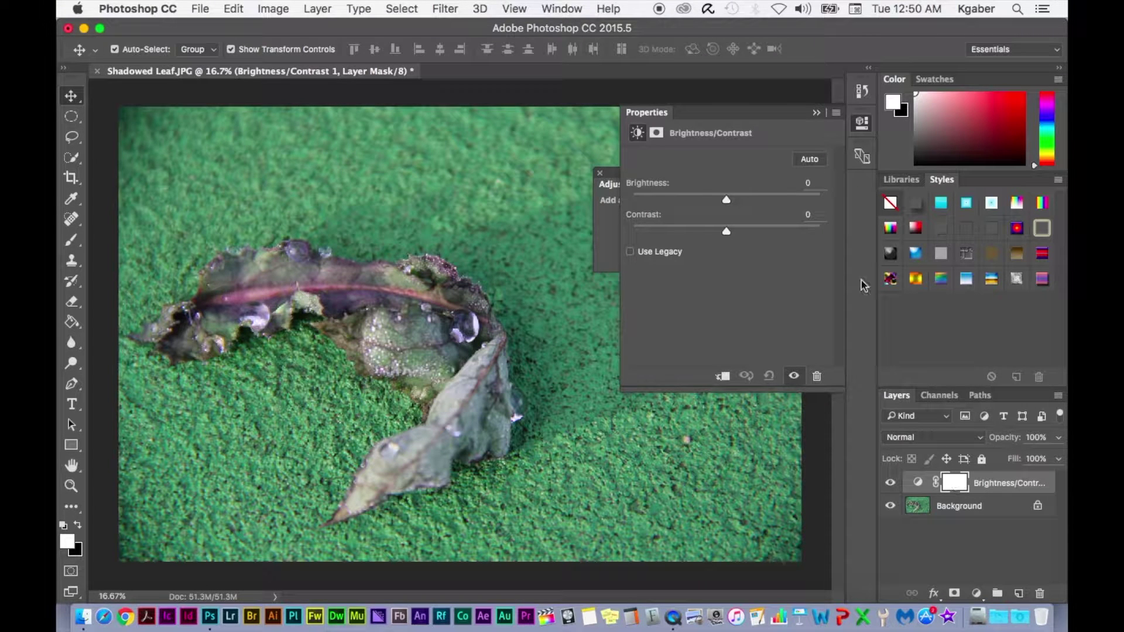
{"action": "left_click_drag", "start_coordinate": [728, 199], "coordinate": [783, 216]}
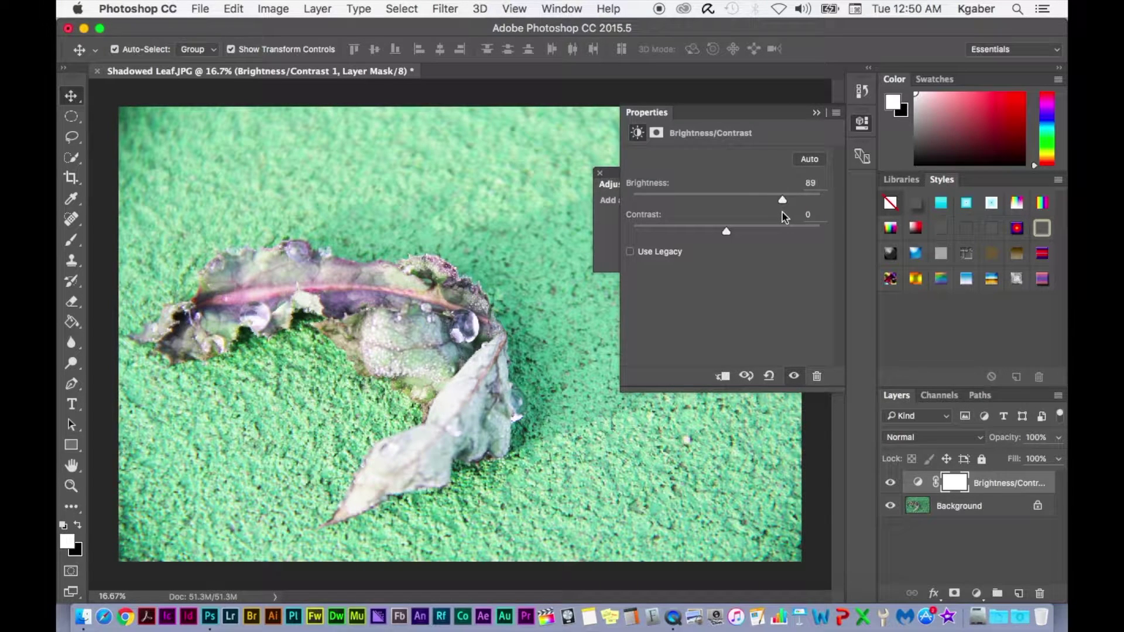
{"action": "left_click", "coordinate": [830, 467]}
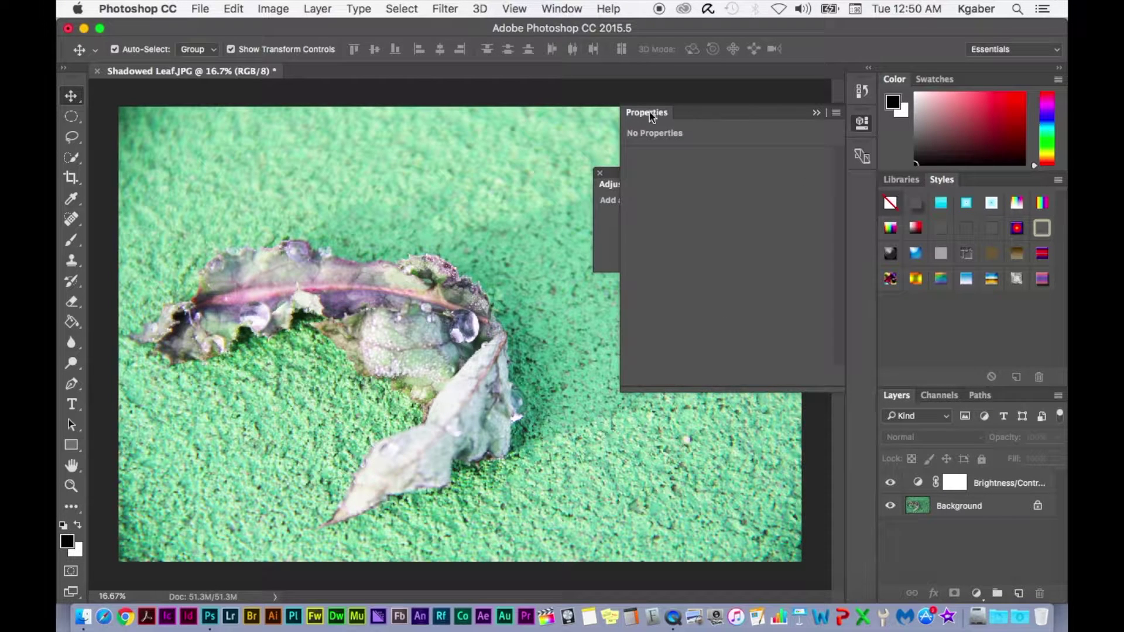
Dock the Properties panel beneath the floating Adjustments panel and move the combined group to the photo's upper-right area.
{"action": "left_click_drag", "start_coordinate": [647, 111], "coordinate": [646, 261]}
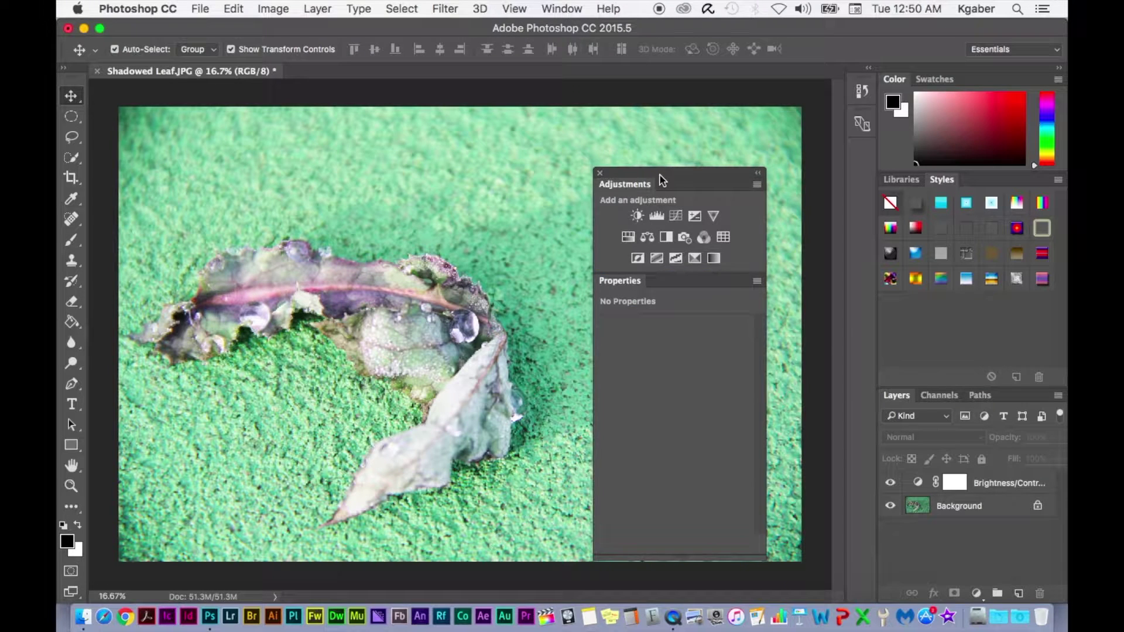
{"action": "left_click_drag", "start_coordinate": [662, 178], "coordinate": [705, 129]}
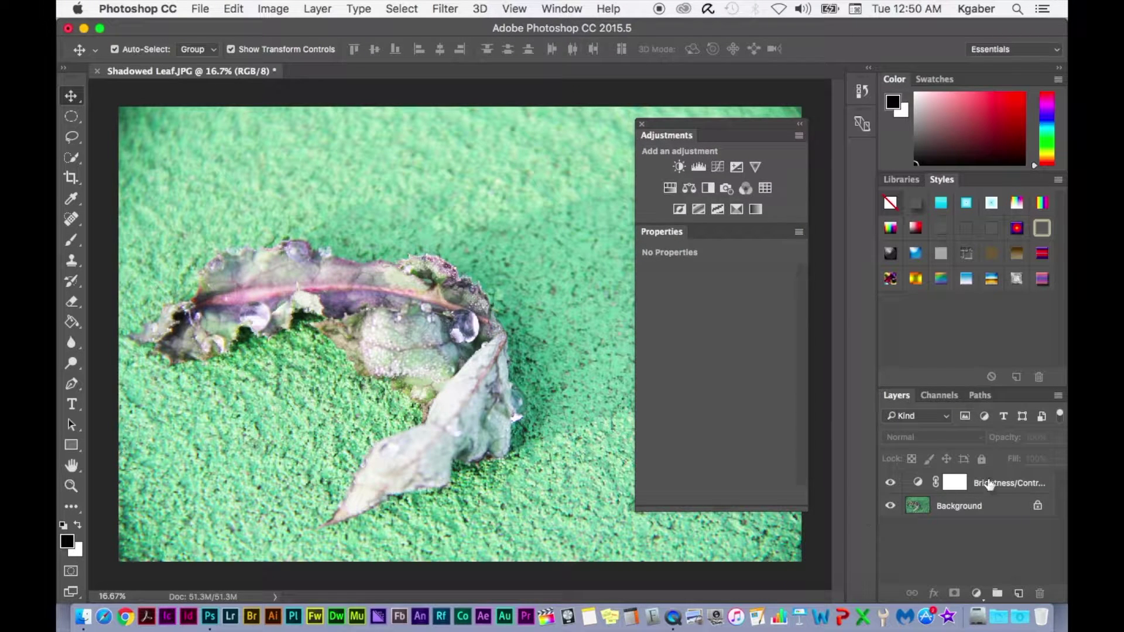
Replace the Brightness/Contrast layer with a Levels adjustment layer, lowering its white input level and raising its black input level.
{"action": "left_click_drag", "start_coordinate": [989, 483], "coordinate": [1039, 594]}
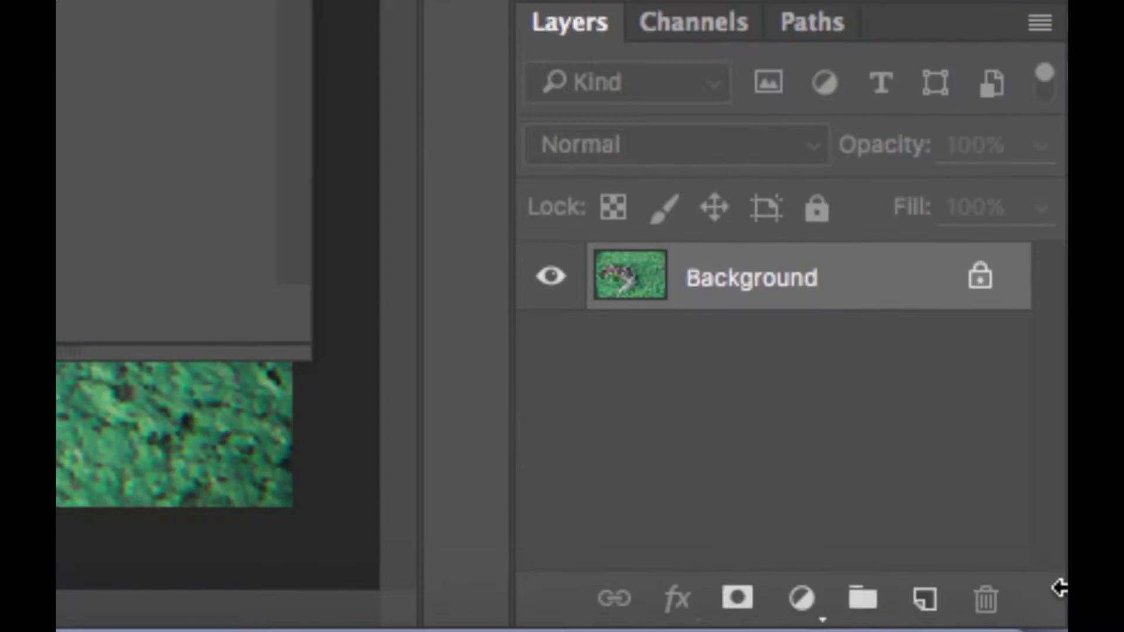
{"action": "left_click", "coordinate": [801, 597]}
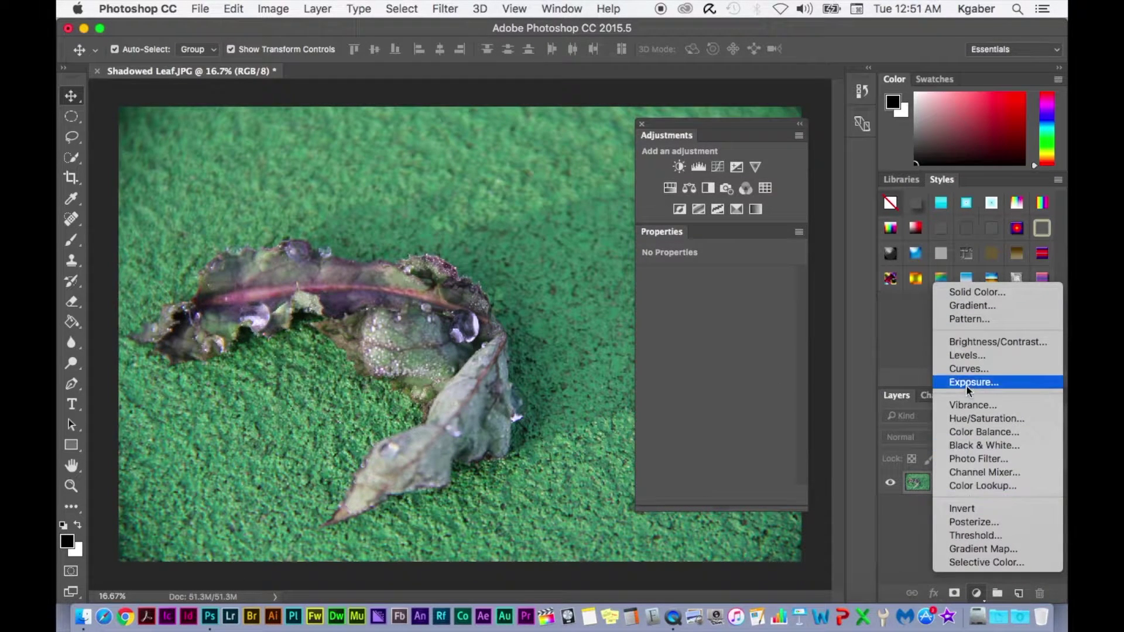
{"action": "left_click", "coordinate": [985, 354]}
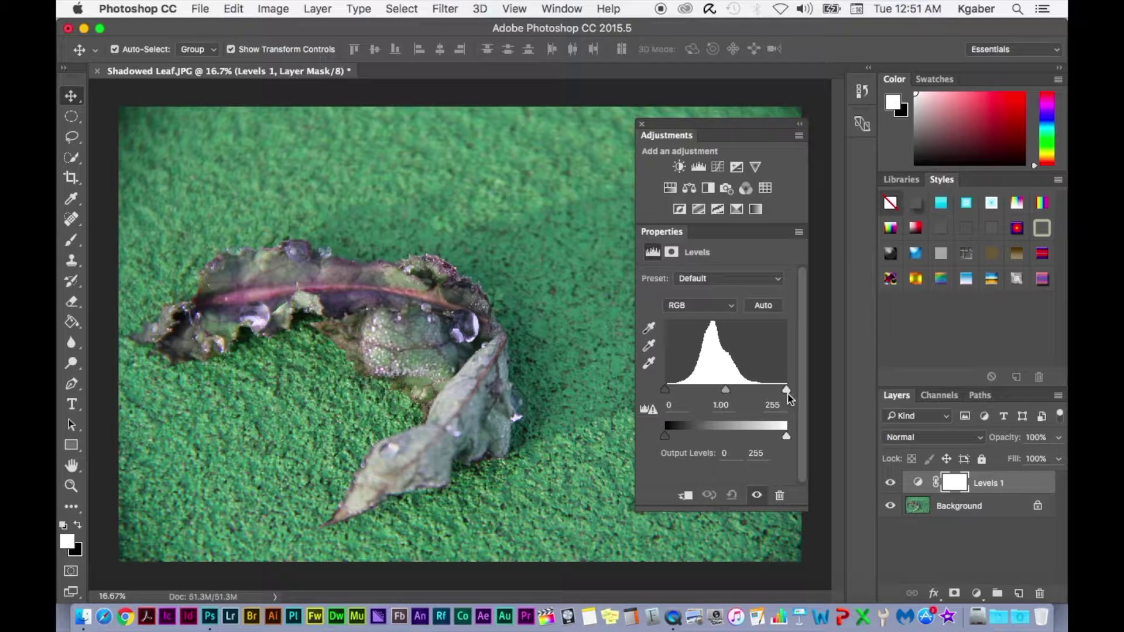
{"action": "left_click_drag", "start_coordinate": [786, 390], "coordinate": [763, 389]}
{"action": "left_click_drag", "start_coordinate": [665, 391], "coordinate": [691, 397]}
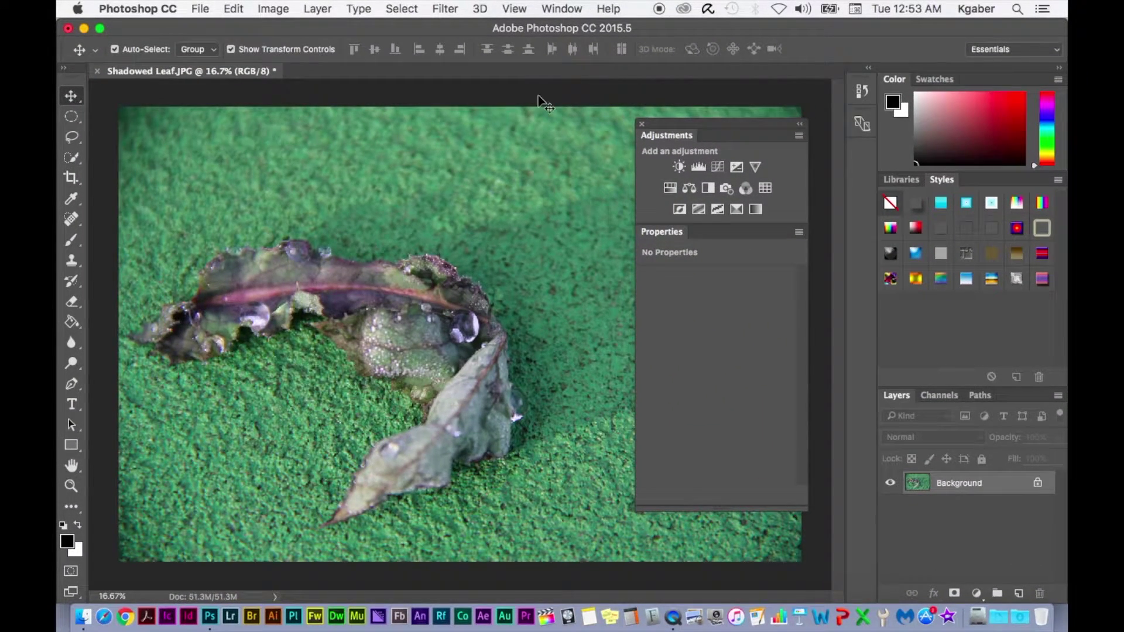
Add a Brightness/Contrast adjustment layer, try brightness 98, and settle on brightness -87 with contrast -35.
{"action": "left_click", "coordinate": [684, 170]}
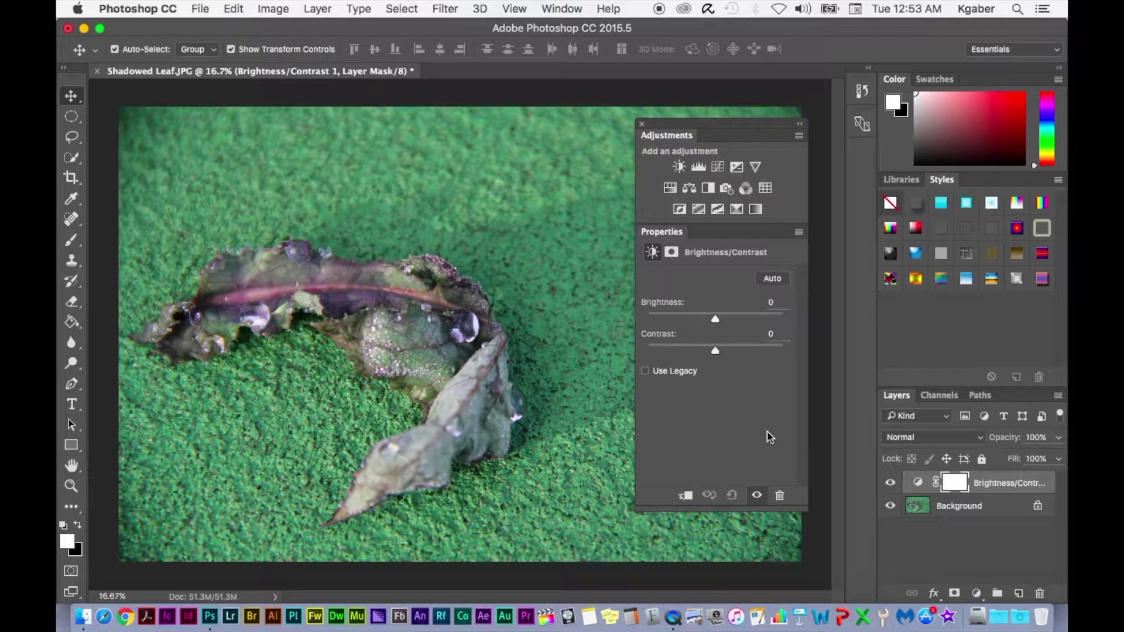
{"action": "left_click_drag", "start_coordinate": [715, 321], "coordinate": [760, 328]}
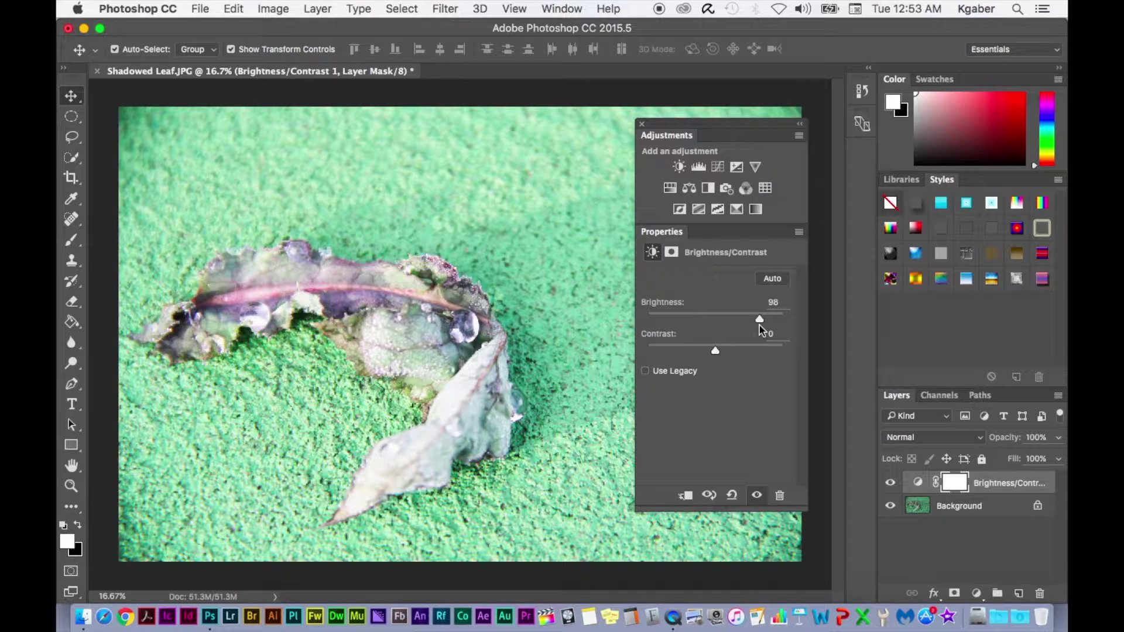
{"action": "left_click_drag", "start_coordinate": [760, 319], "coordinate": [677, 319]}
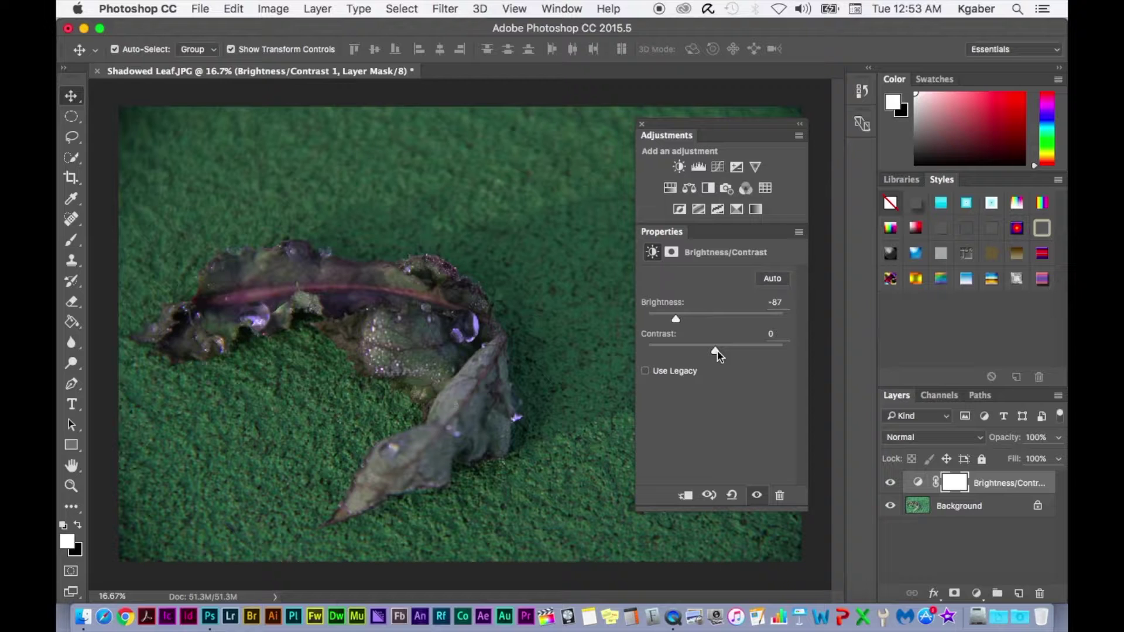
{"action": "left_click_drag", "start_coordinate": [717, 351], "coordinate": [667, 354]}
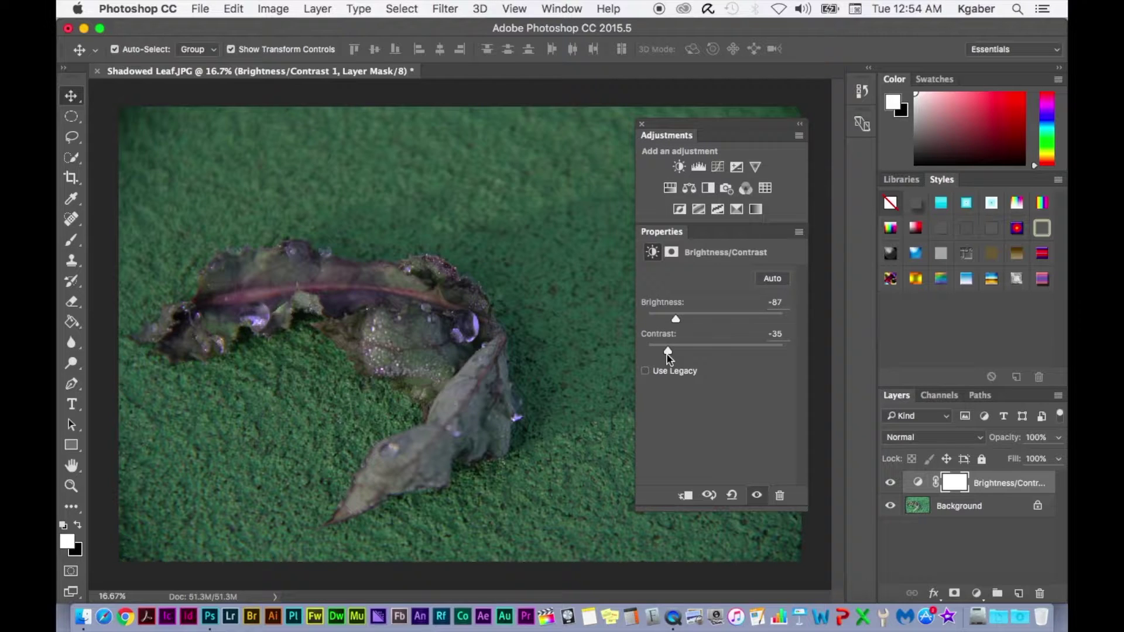
Try the Use Legacy option with brightness 37 on the Brightness/Contrast layer, and delete that layer.
{"action": "left_click", "coordinate": [646, 371]}
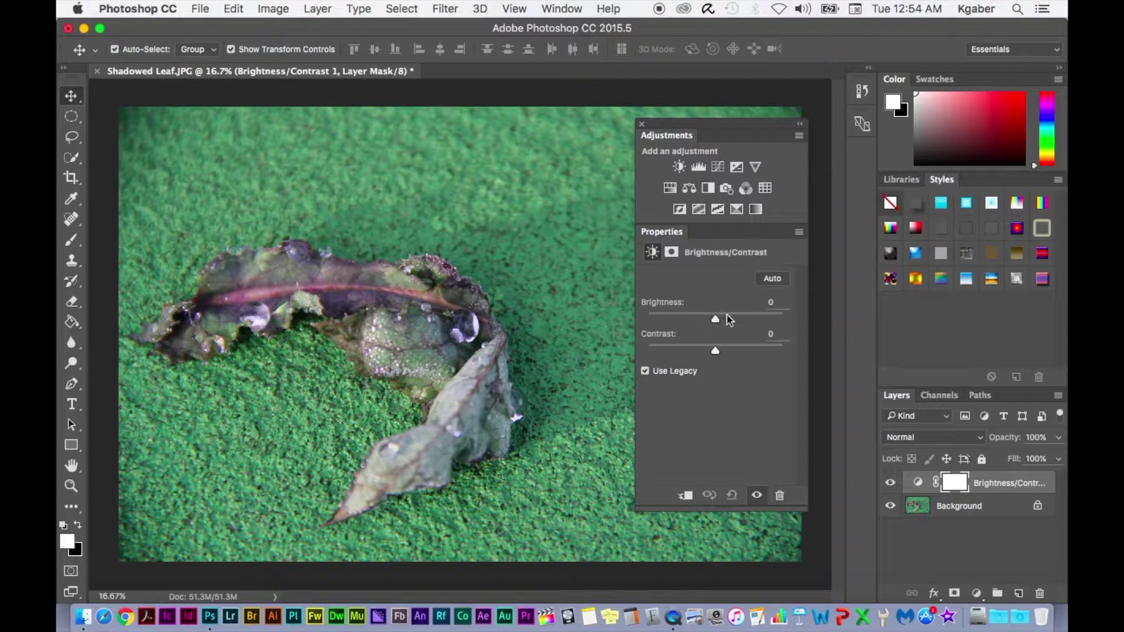
{"action": "left_click_drag", "start_coordinate": [716, 318], "coordinate": [742, 321]}
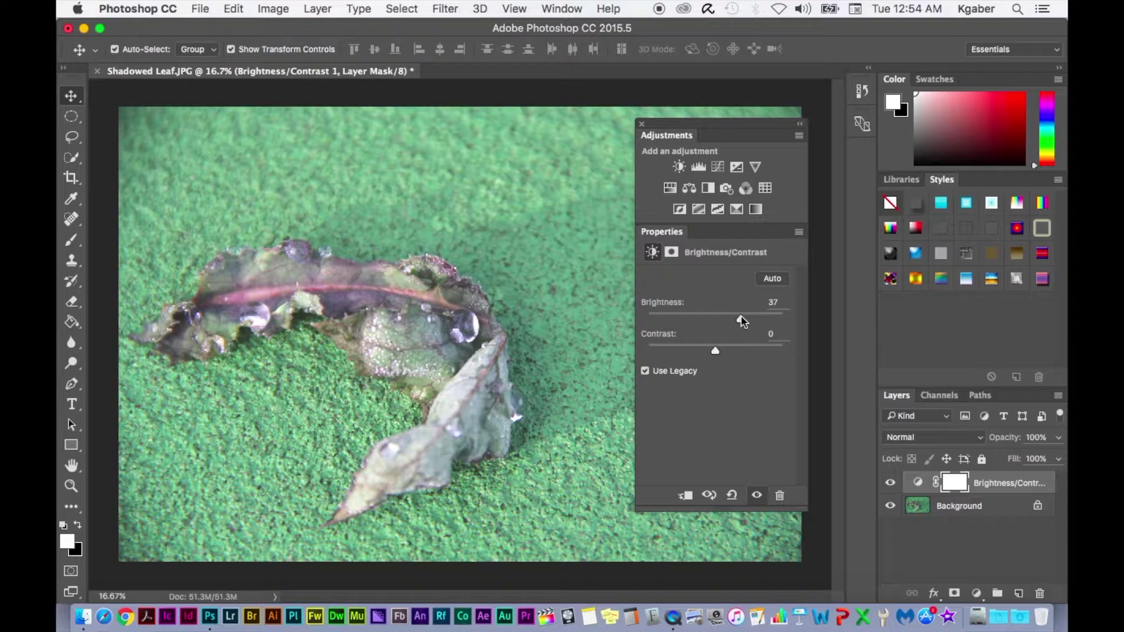
{"action": "left_click", "coordinate": [781, 496]}
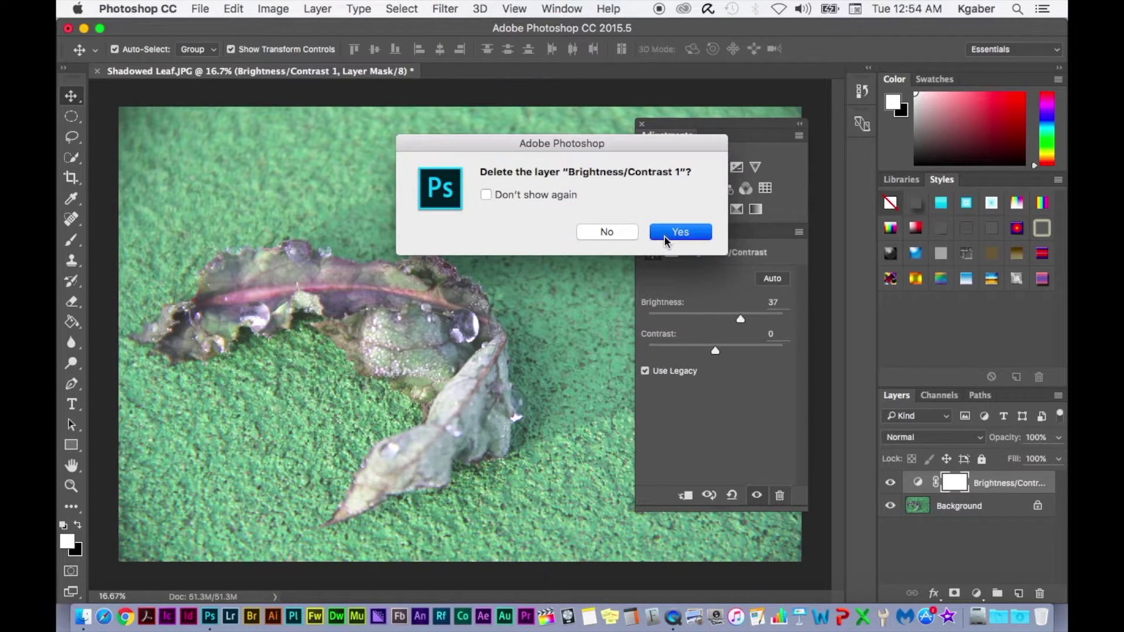
{"action": "left_click", "coordinate": [664, 235]}
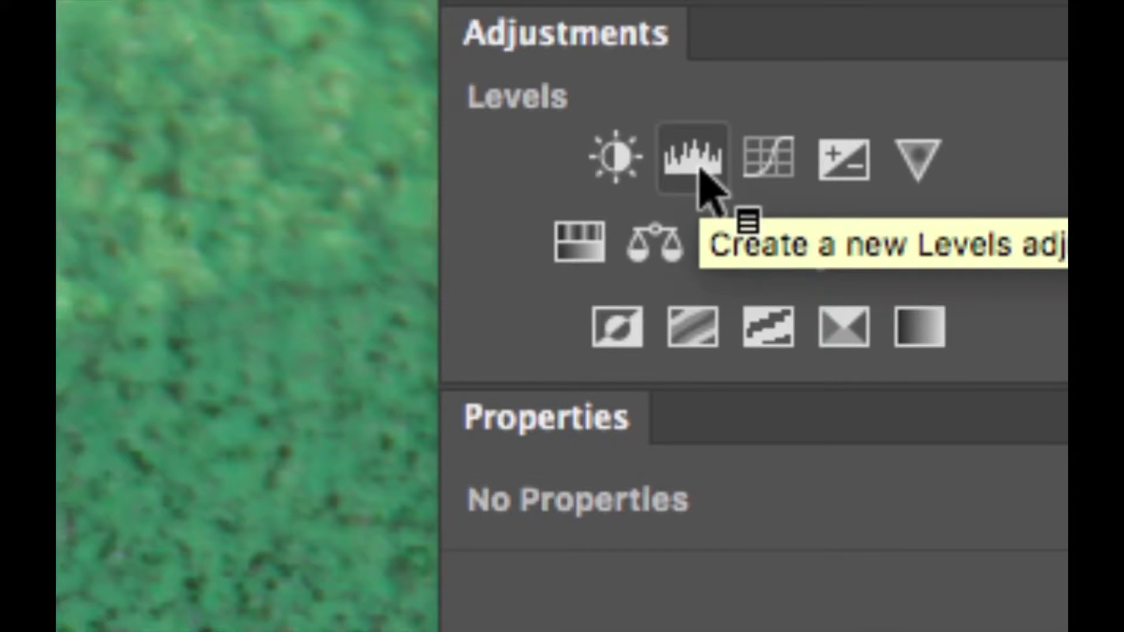
Add a Levels adjustment layer and detach the Properties panel so it floats separately over the photo.
{"action": "left_click", "coordinate": [699, 168]}
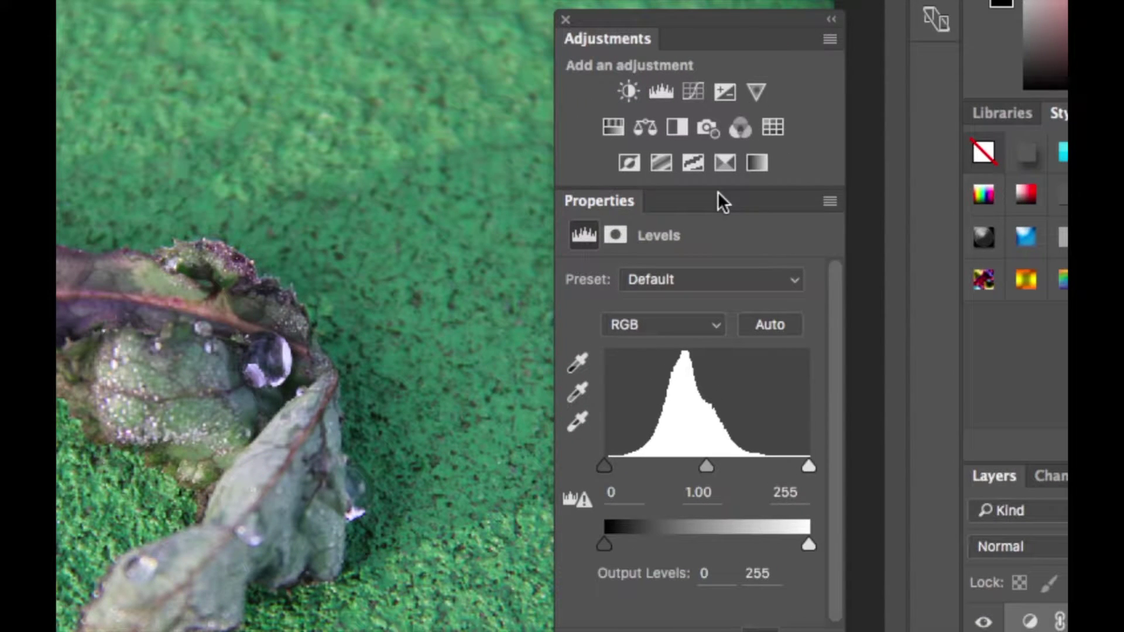
{"action": "left_click_drag", "start_coordinate": [709, 192], "coordinate": [332, 88]}
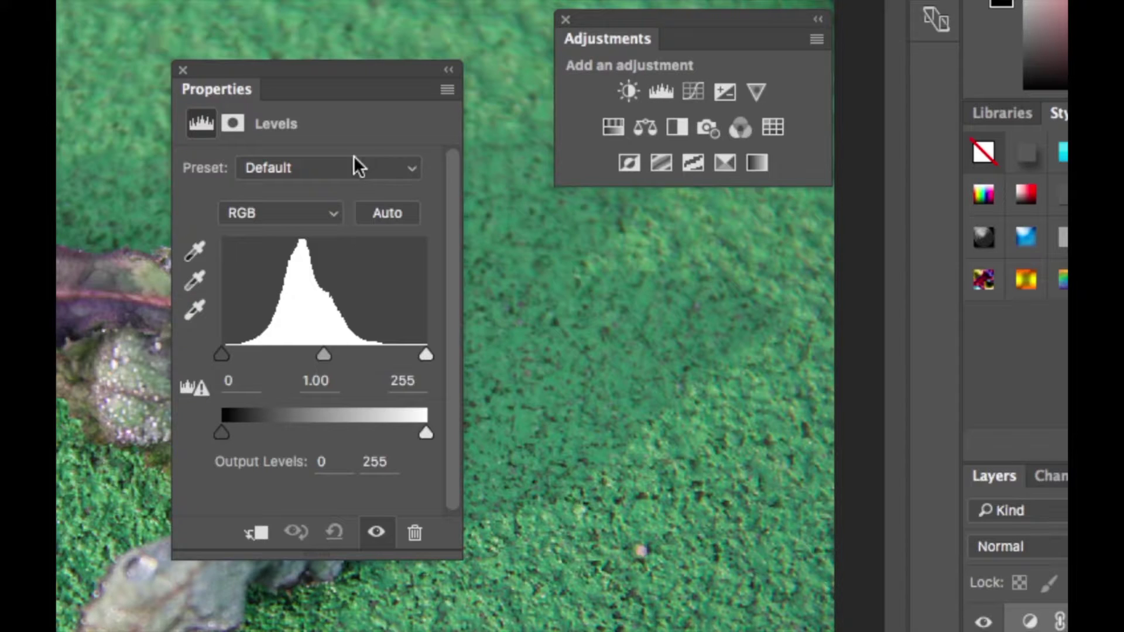
Examine the Levels histogram for the Red, Green and Blue channels, and return to the combined RGB channel.
{"action": "left_click", "coordinate": [327, 213]}
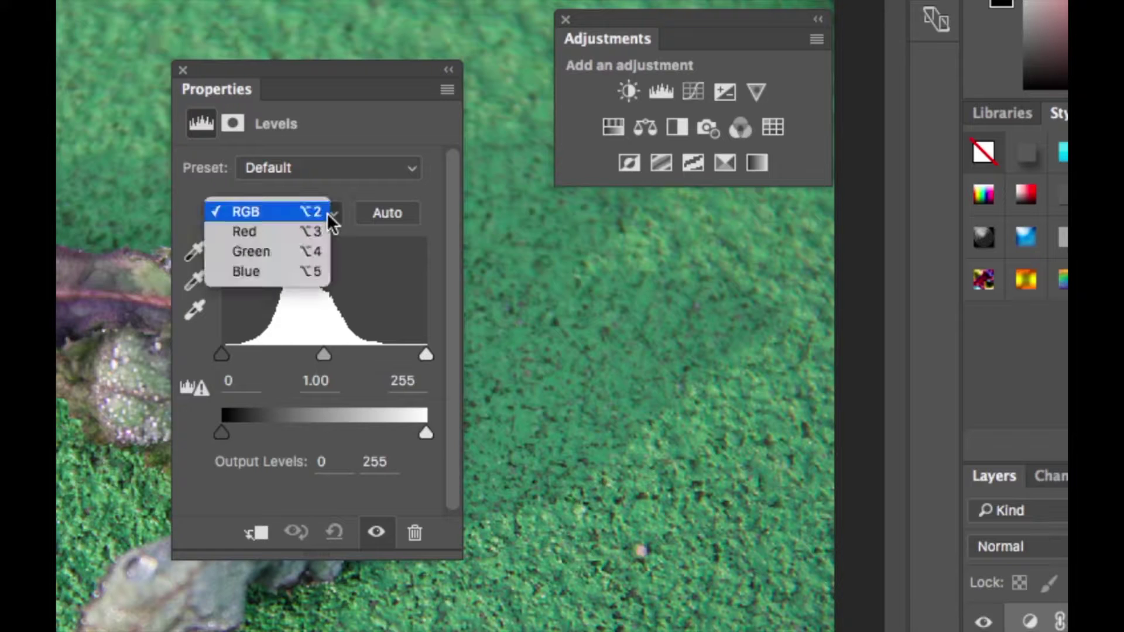
{"action": "left_click", "coordinate": [285, 227]}
{"action": "left_click", "coordinate": [291, 221]}
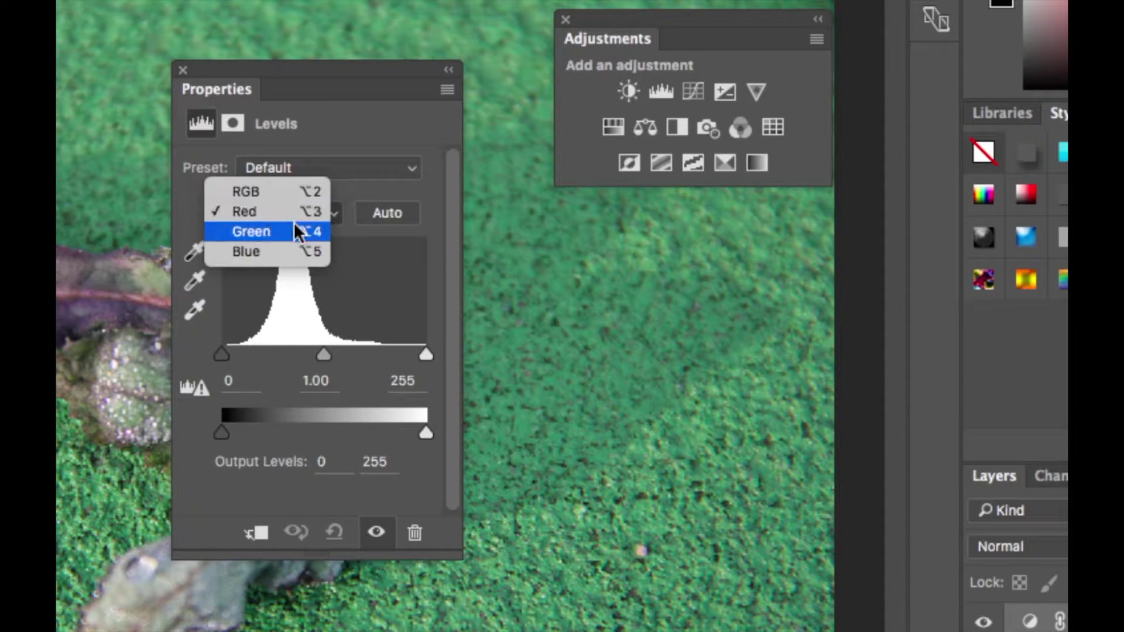
{"action": "left_click", "coordinate": [286, 231]}
{"action": "left_click", "coordinate": [303, 216]}
{"action": "left_click", "coordinate": [285, 227]}
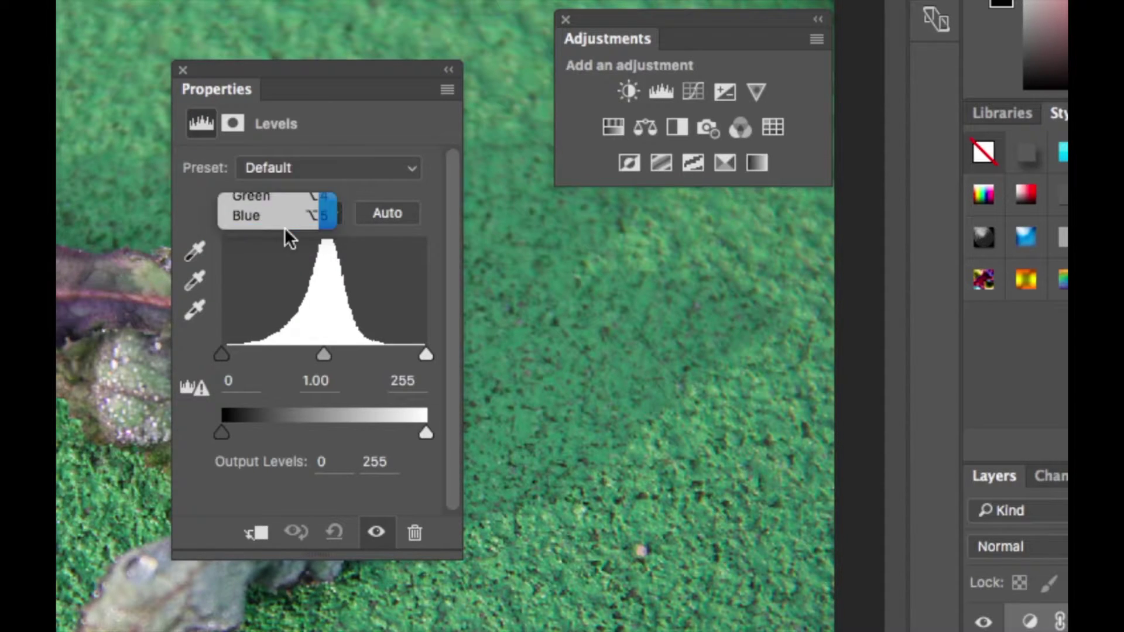
{"action": "left_click", "coordinate": [324, 213]}
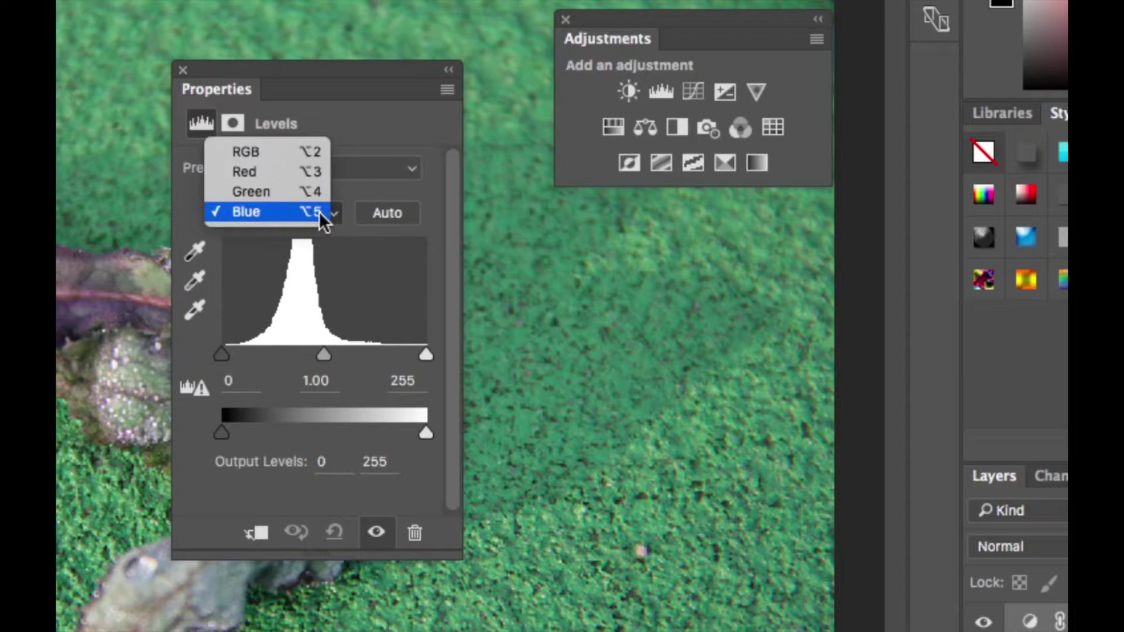
{"action": "left_click", "coordinate": [263, 153]}
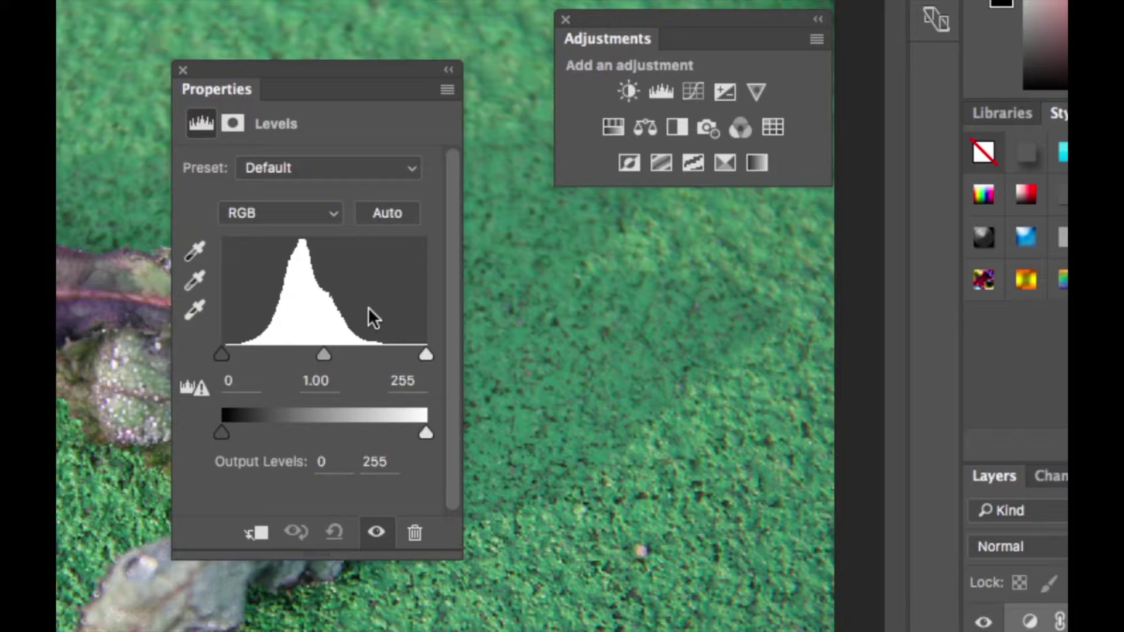
Try Levels input values of 40 for shadows and 192 for highlights on the combined RGB channel, and delete the Levels layer.
{"action": "left_click_drag", "start_coordinate": [424, 355], "coordinate": [375, 355]}
{"action": "left_click_drag", "start_coordinate": [221, 353], "coordinate": [253, 351]}
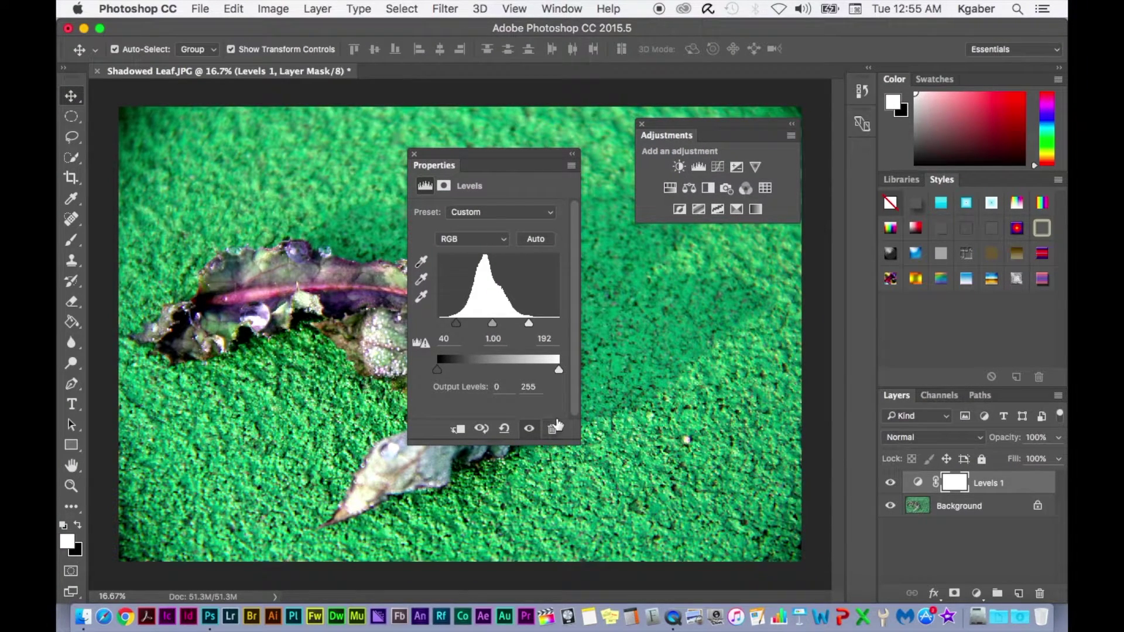
{"action": "left_click", "coordinate": [552, 430]}
{"action": "left_click", "coordinate": [679, 231]}
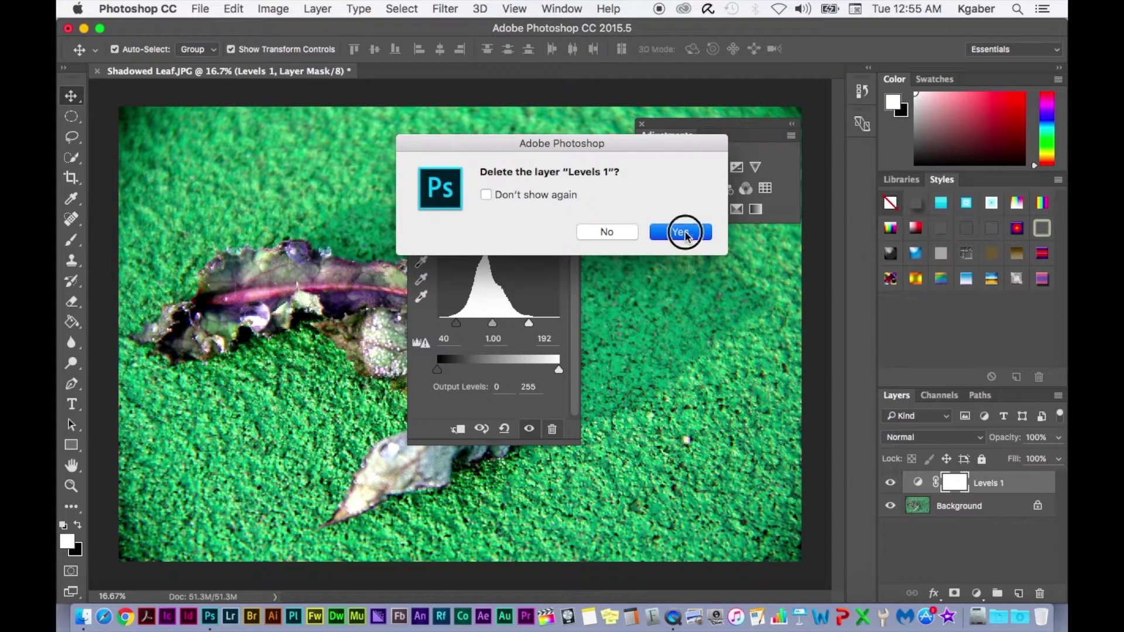
Add Levels and Curves adjustment layers, and bend the RGB curve with points at input 72, output 127 and input 201, output 179.
{"action": "left_click", "coordinate": [698, 167]}
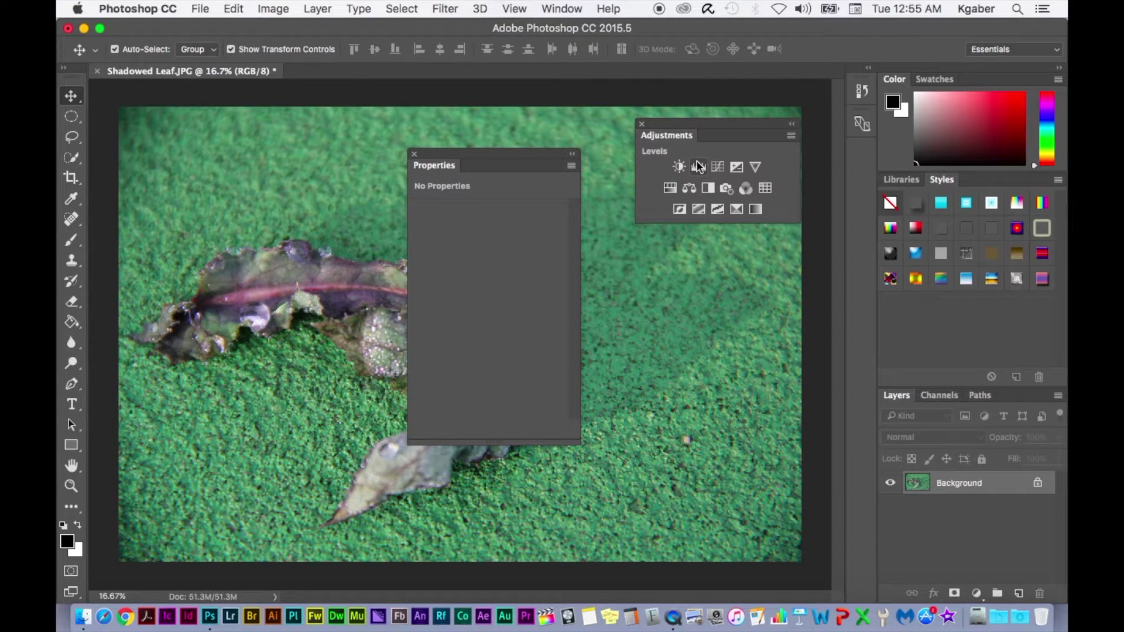
{"action": "left_click", "coordinate": [718, 167]}
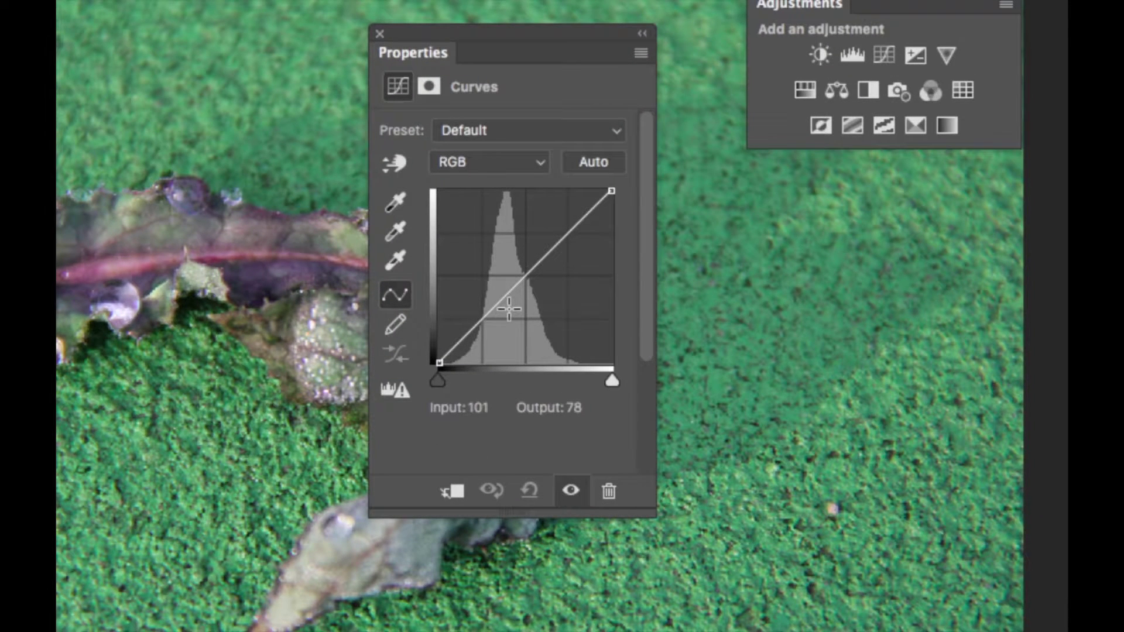
{"action": "mouse_move", "coordinate": [612, 190]}
{"action": "left_mouse_down"}
{"action": "mouse_move", "coordinate": [527, 245]}
{"action": "mouse_move", "coordinate": [526, 233]}
{"action": "mouse_move", "coordinate": [597, 210]}
{"action": "mouse_move", "coordinate": [612, 191]}
{"action": "left_mouse_up"}
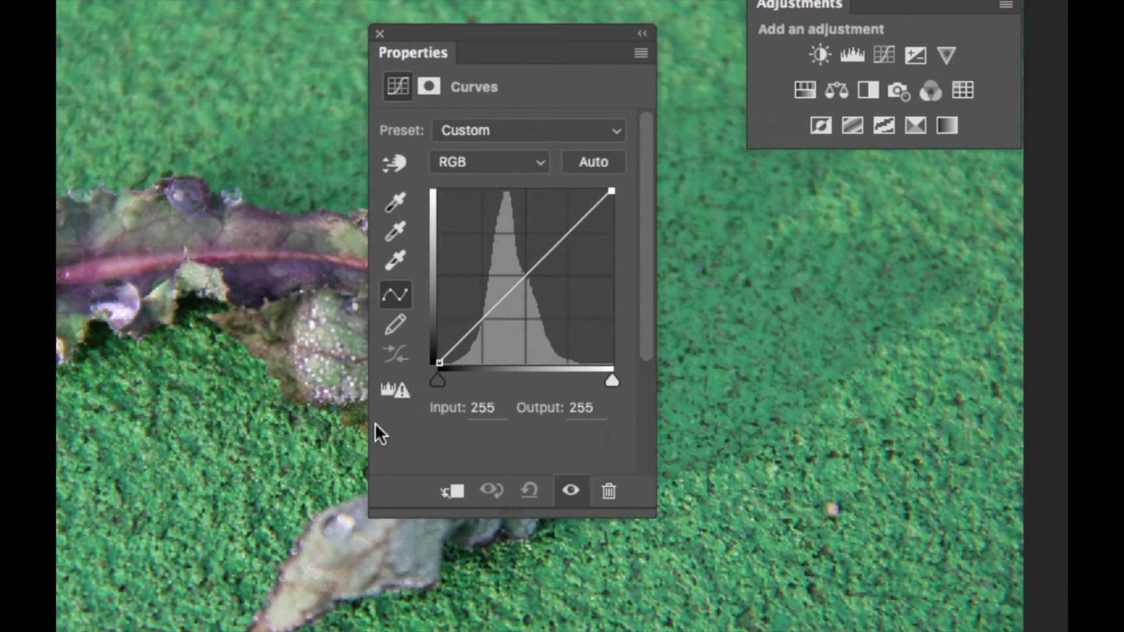
{"action": "left_click", "coordinate": [511, 263]}
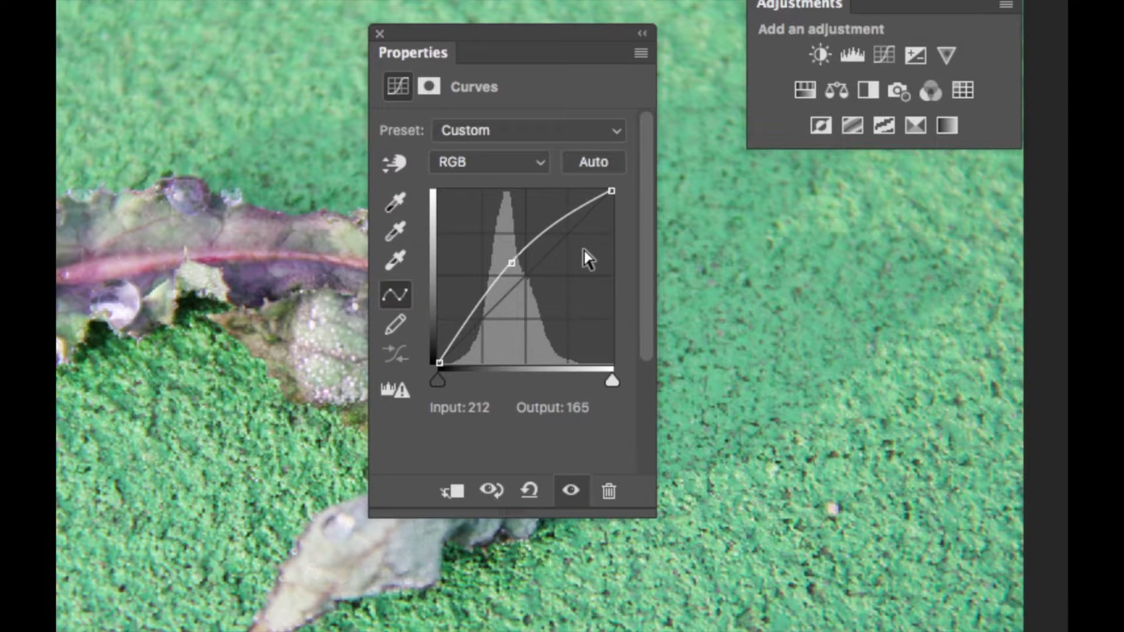
{"action": "left_click", "coordinate": [566, 223]}
{"action": "left_click_drag", "start_coordinate": [566, 223], "coordinate": [575, 242]}
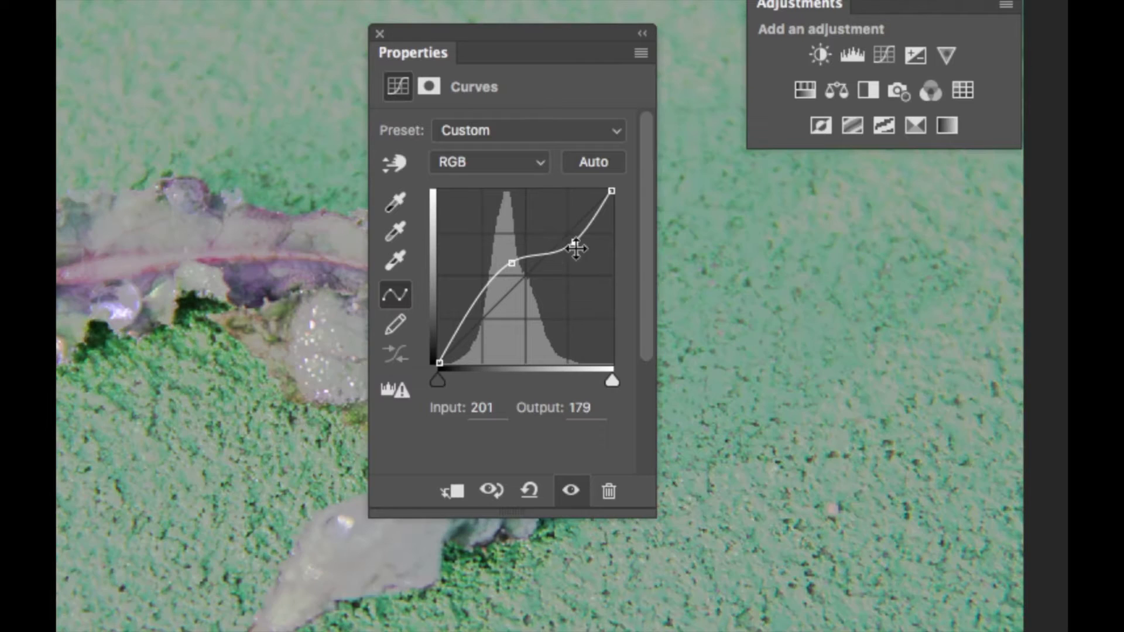
{"action": "left_click_drag", "start_coordinate": [512, 265], "coordinate": [488, 279]}
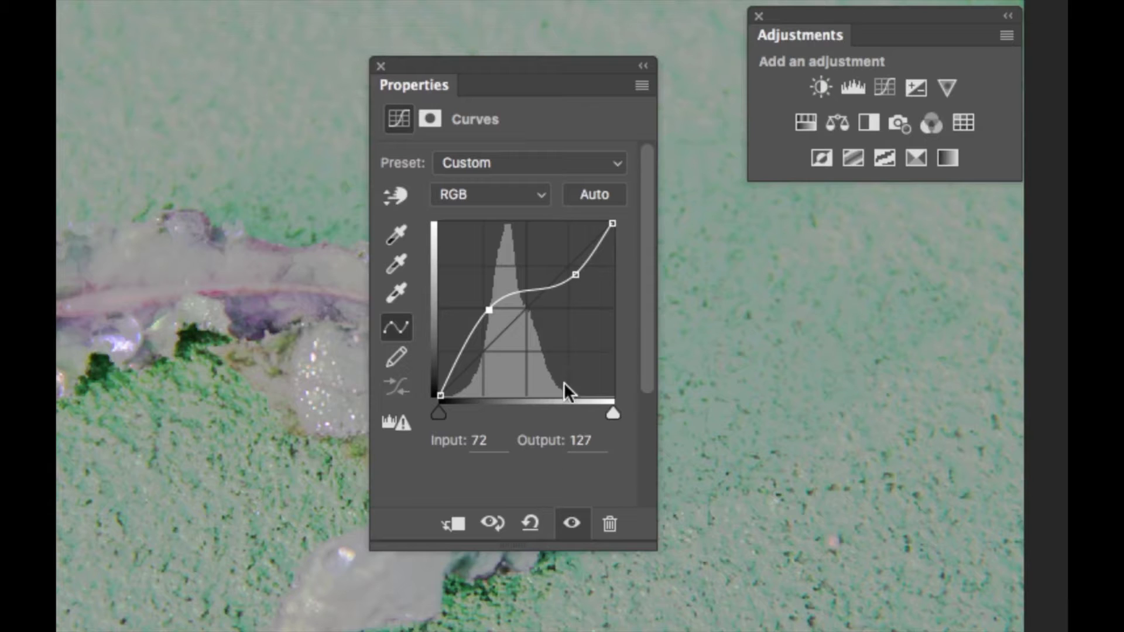
Delete the Curves and Levels adjustment layers so only the Background layer is left.
{"action": "left_click", "coordinate": [597, 513]}
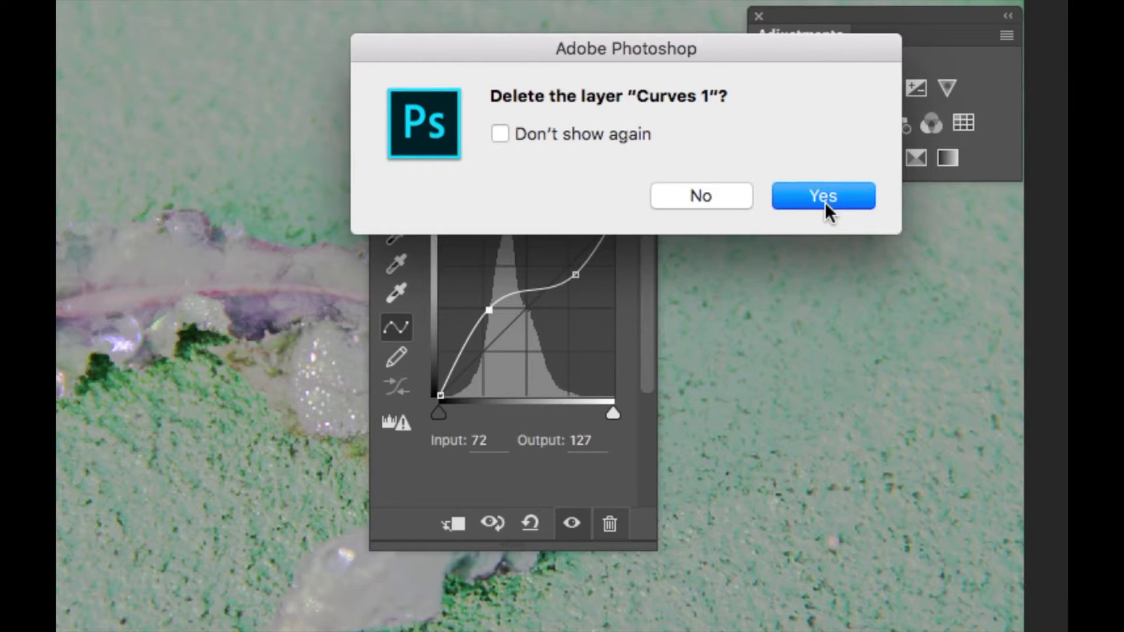
{"action": "left_click", "coordinate": [824, 202]}
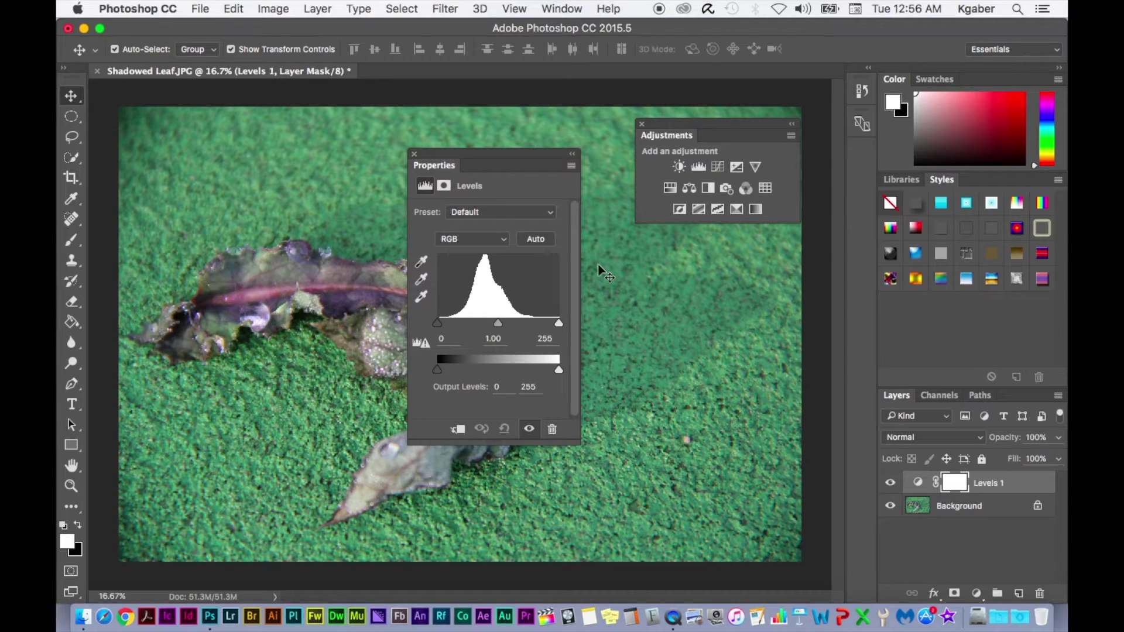
{"action": "left_click", "coordinate": [551, 429]}
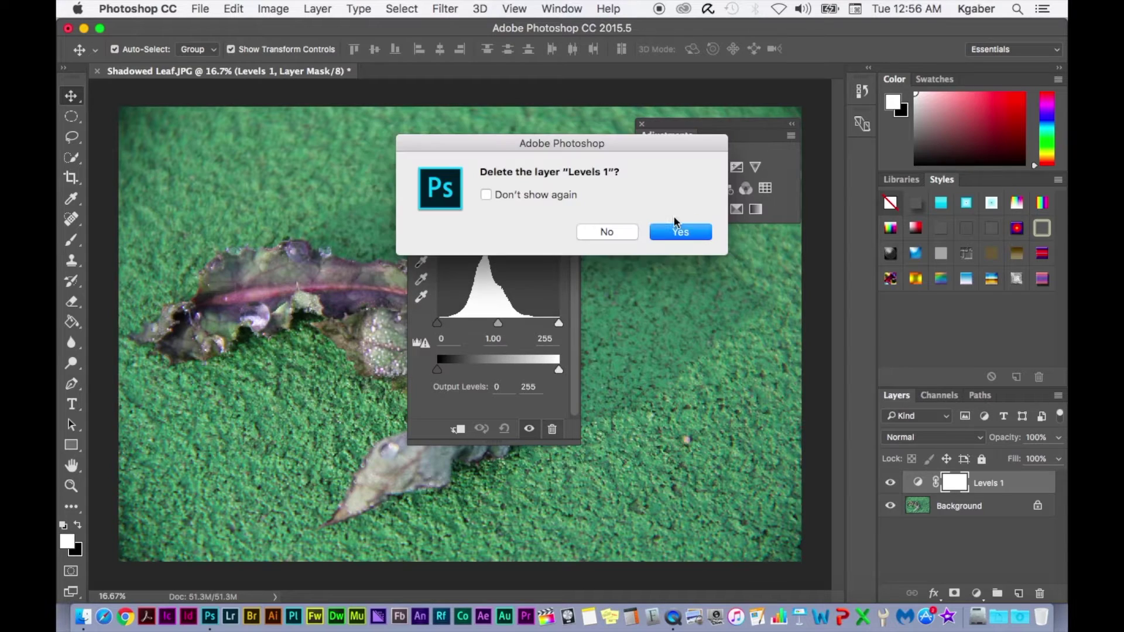
{"action": "left_click", "coordinate": [680, 233]}
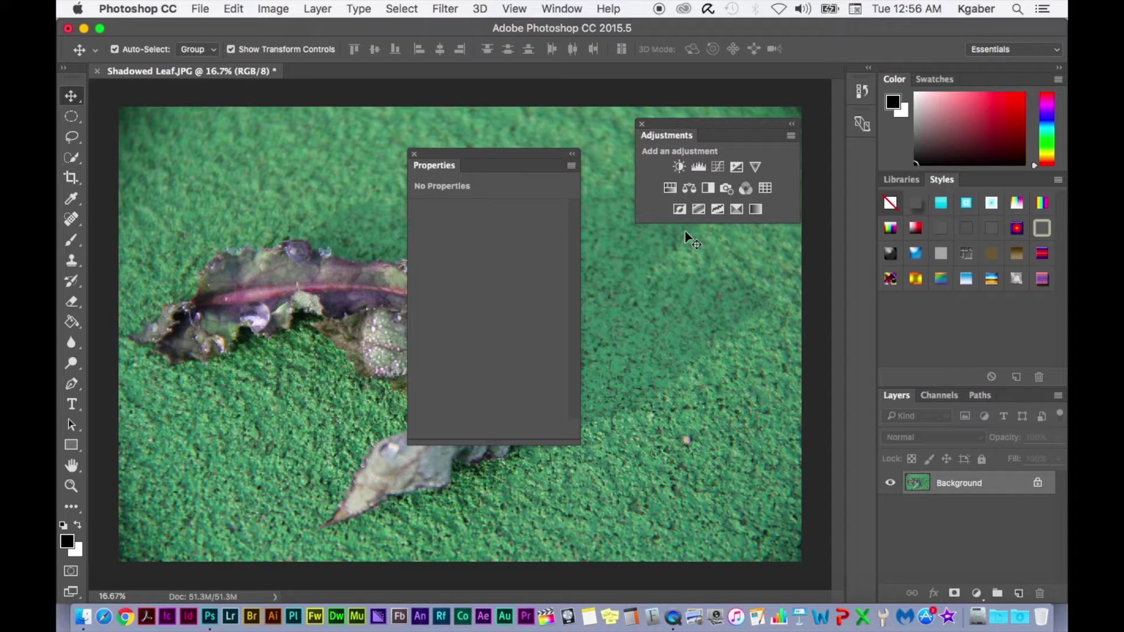
Add an Exposure adjustment layer, move its properties clear of the leaf, and set exposure -2.79, offset +0.1977 and gamma correction 1.54.
{"action": "left_click", "coordinate": [737, 168]}
{"action": "left_click_drag", "start_coordinate": [534, 159], "coordinate": [677, 255]}
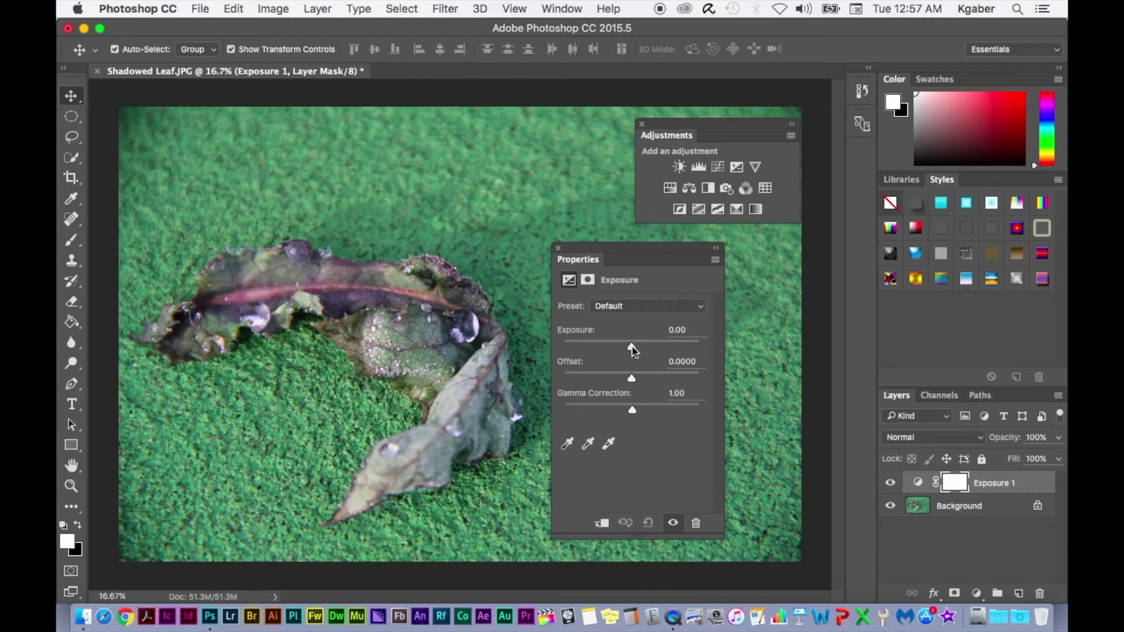
{"action": "left_click_drag", "start_coordinate": [633, 350], "coordinate": [612, 417]}
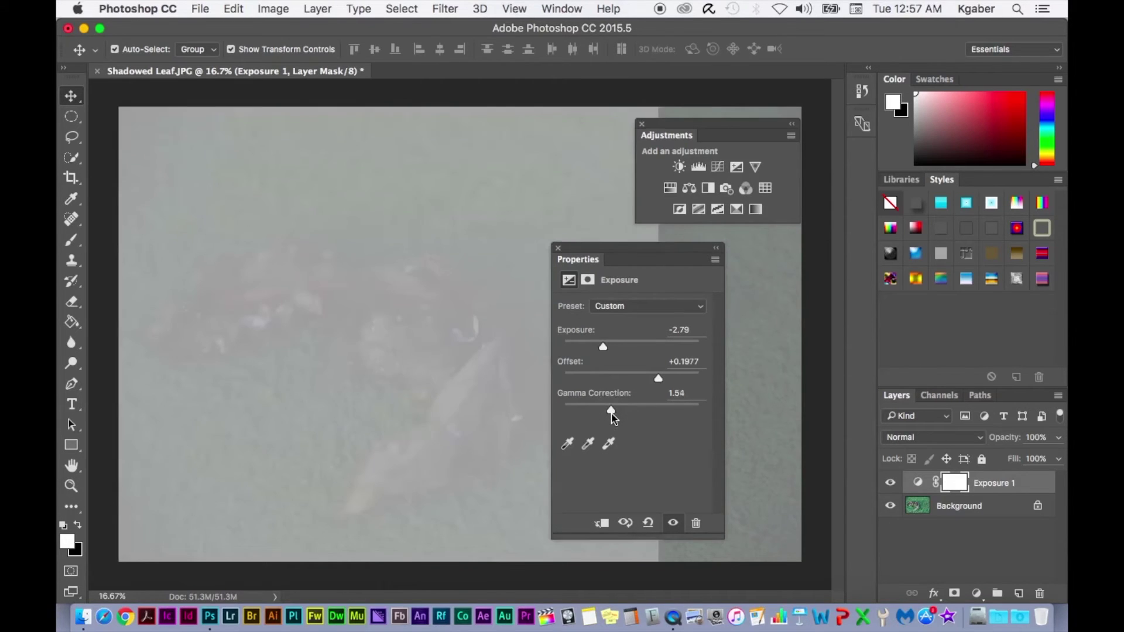